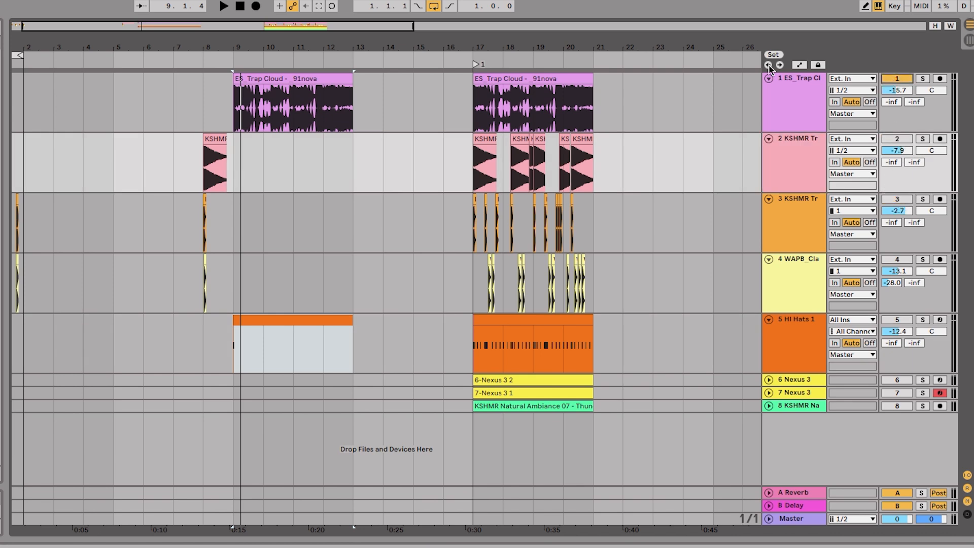
Play the ES_Trap Cloud loop from bar 9 to hear its rhythm
scroll(269, 97, "up", 8)
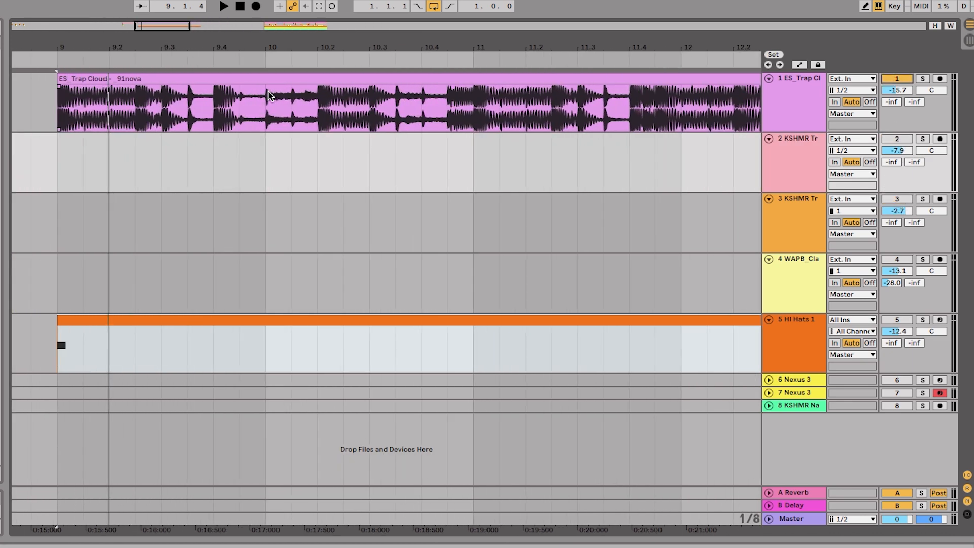
scroll(269, 96, "down", 4)
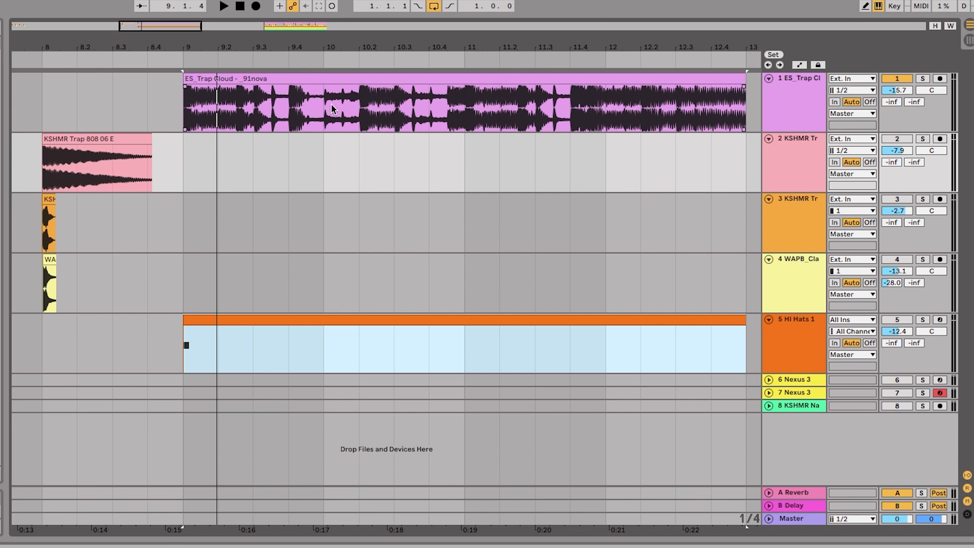
scroll(331, 109, "right", 2)
left_click(221, 79)
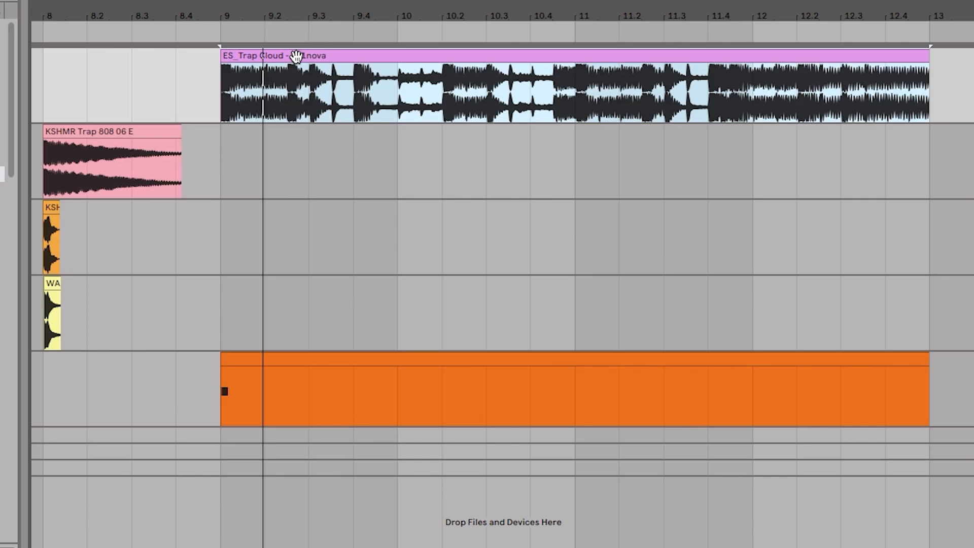
key("space")
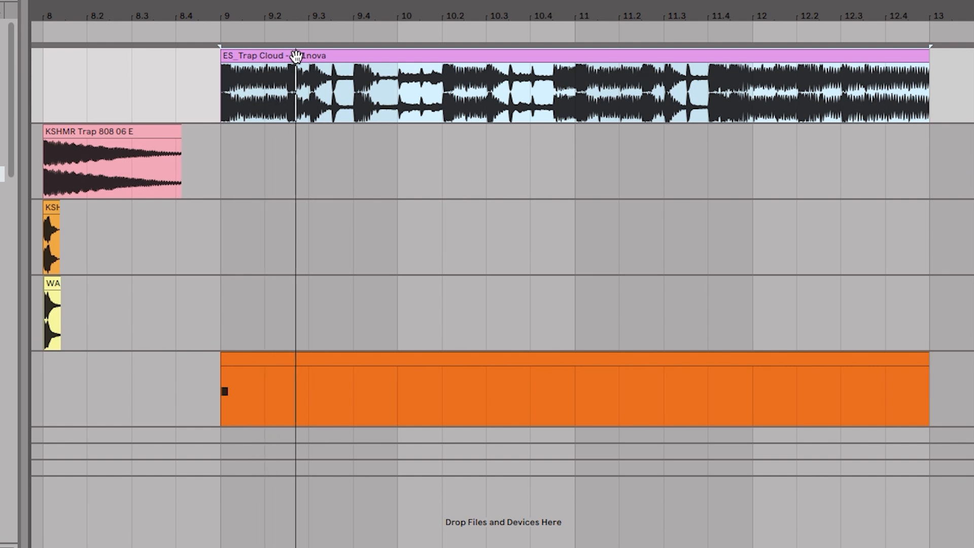
Move the 808 clip to bar 9, trim it to just past 9.3, and add a copy at 10.2 trimmed to just past 10.3
left_click_drag(63, 131, 239, 150)
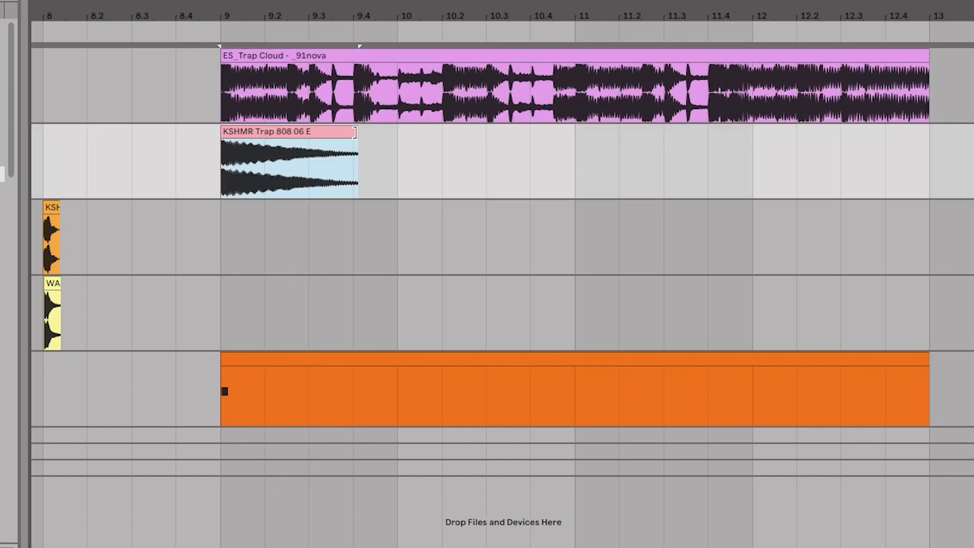
left_click_drag(355, 132, 328, 131)
key("space")
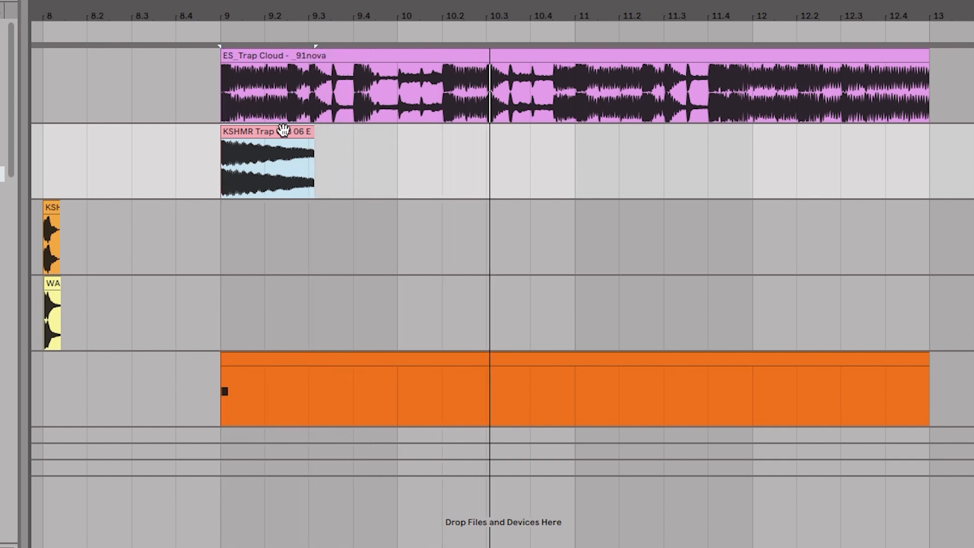
left_click_drag(289, 132, 482, 154)
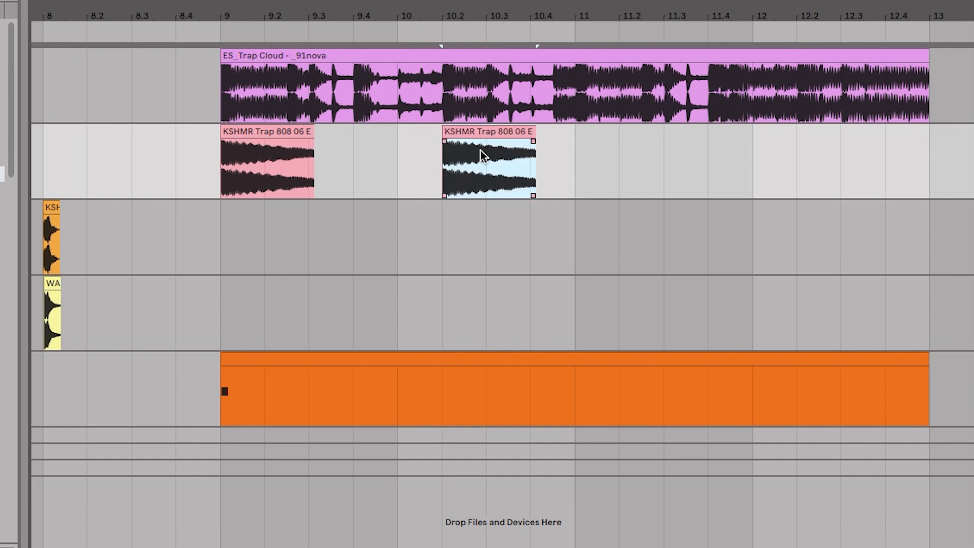
left_click_drag(533, 131, 500, 132)
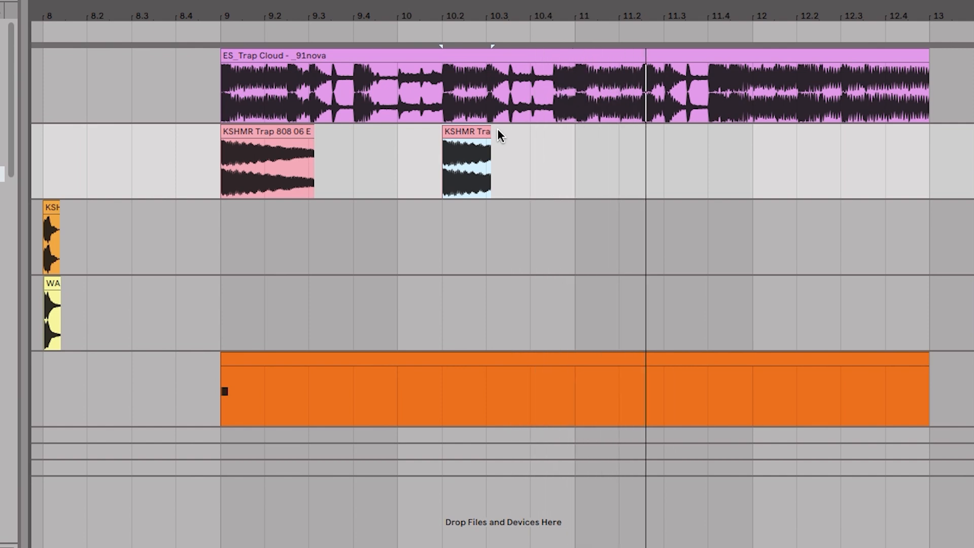
Add an 808 clip at bar 11, extending to 11.3, and copy a short one half a beat before bar 11
left_click_drag(466, 133, 659, 135)
scroll(564, 139, "up", 3)
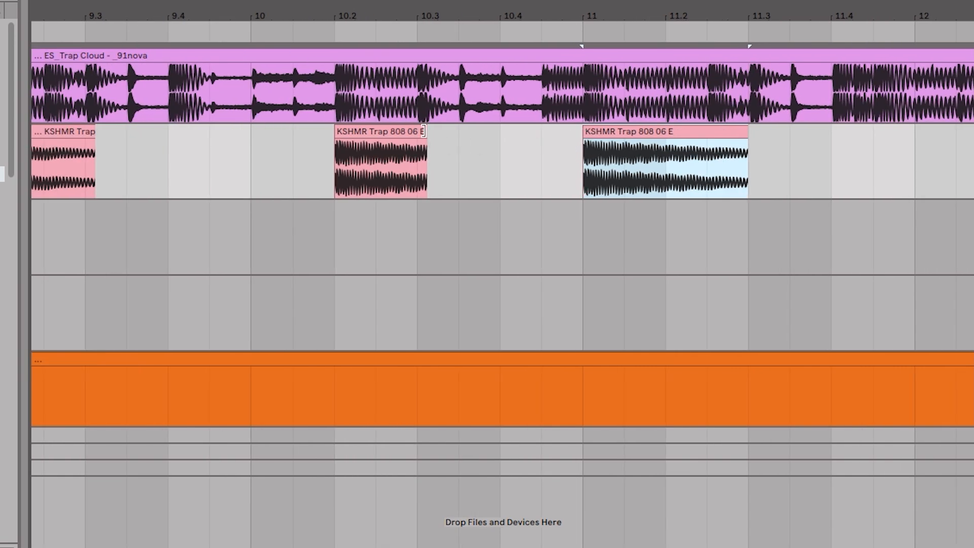
left_click(428, 132)
left_click_drag(386, 131, 553, 136)
scroll(553, 136, "up", 5)
scroll(553, 136, "down", 6)
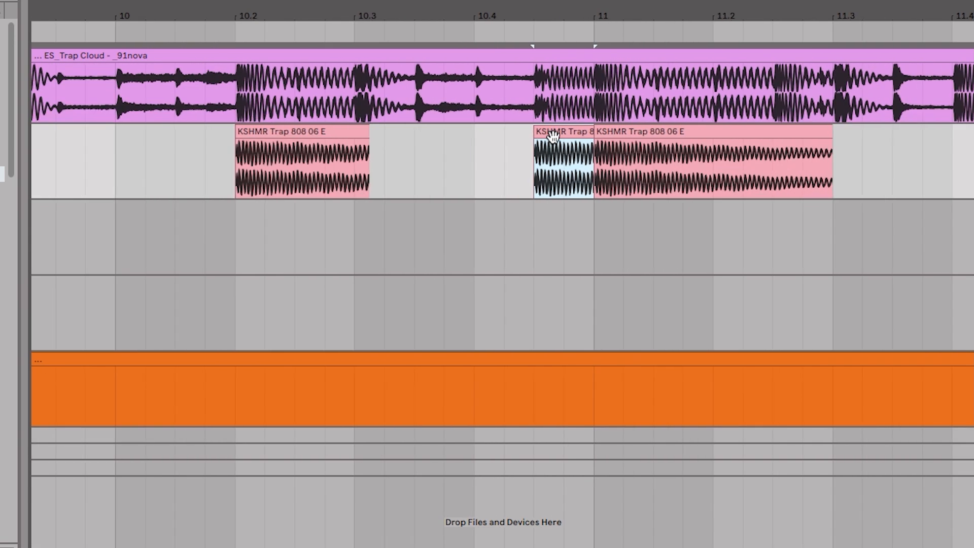
Add 808 clips half a beat before bar 12 and at 12.2, extending the last one to bar 13
left_click(460, 105)
key("space")
scroll(468, 100, "down", 5)
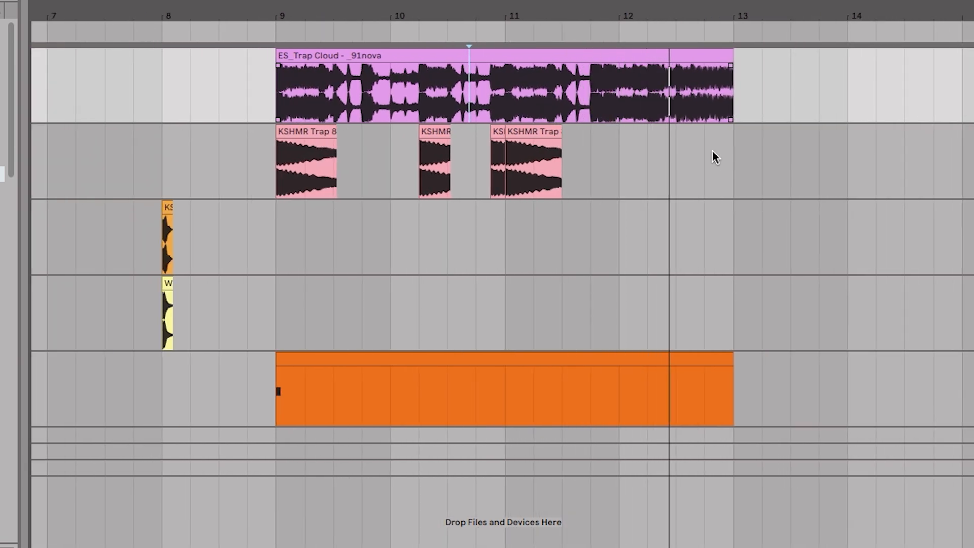
key("space")
scroll(712, 154, "up", 4)
mouse_move(175, 129)
left_mouse_down()
mouse_move(418, 137)
mouse_move(463, 153)
left_mouse_up()
left_click(348, 144)
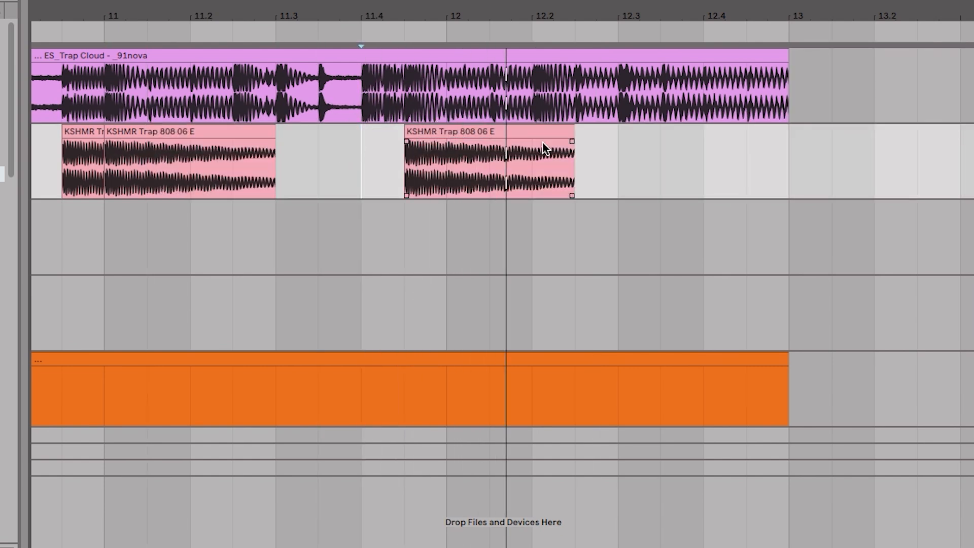
key("space")
mouse_move(572, 131)
left_mouse_down()
mouse_move(531, 131)
mouse_move(711, 135)
mouse_move(784, 155)
left_mouse_up()
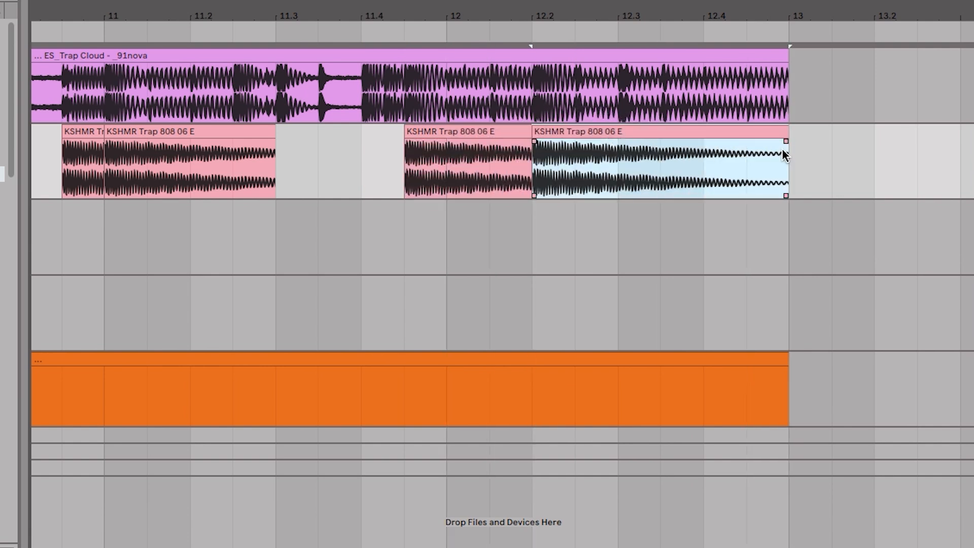
Play back the 808 pattern together with the ES_Trap Cloud loop from bar 9
key("minus")
key("minus")
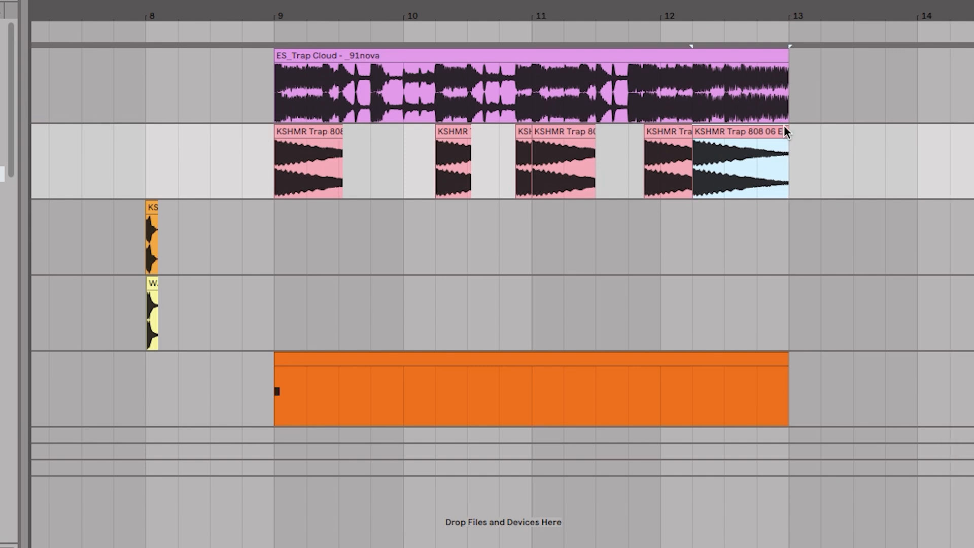
left_click(306, 128)
key("space")
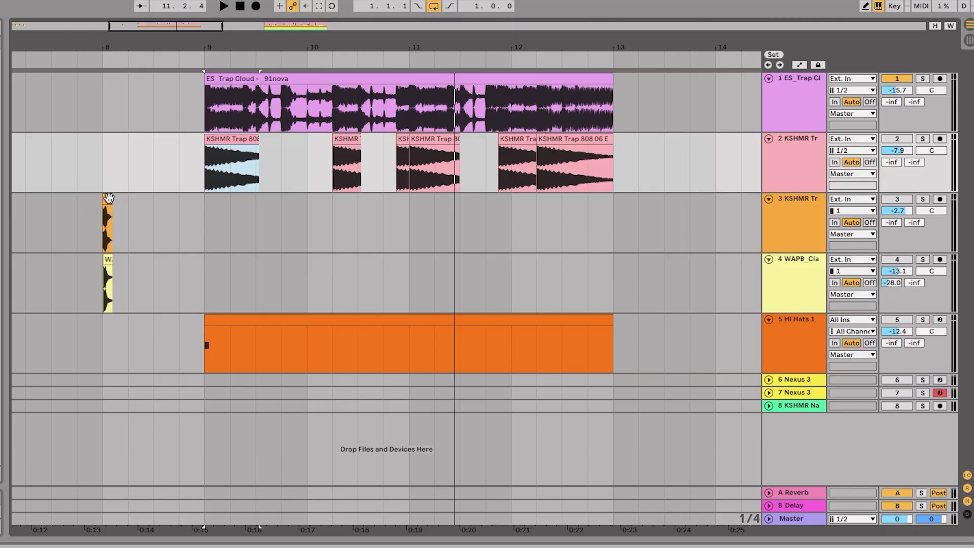
Move the kick clip on track 3 from bar 8 to just after the start of bar 9 and play the passage
left_click_drag(109, 198, 208, 201)
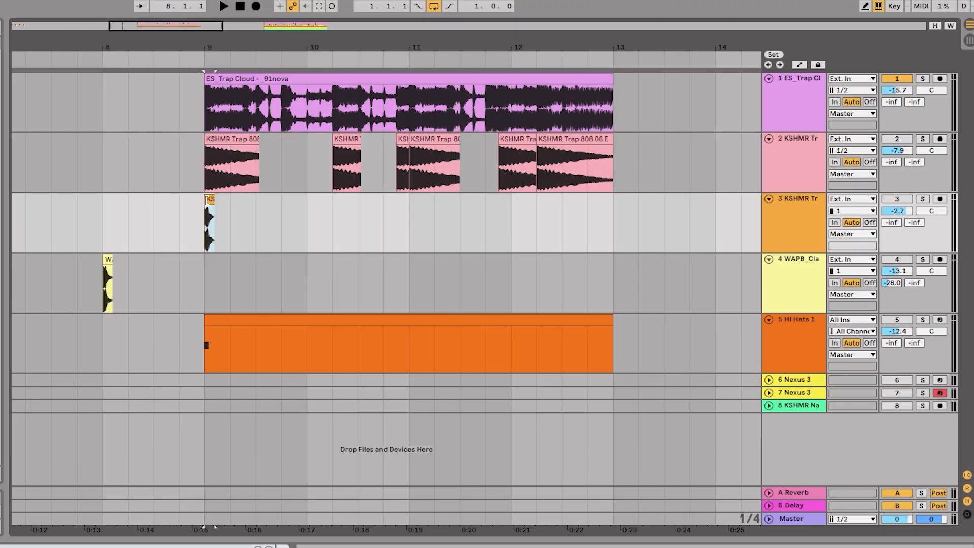
scroll(207, 200, "up", 5)
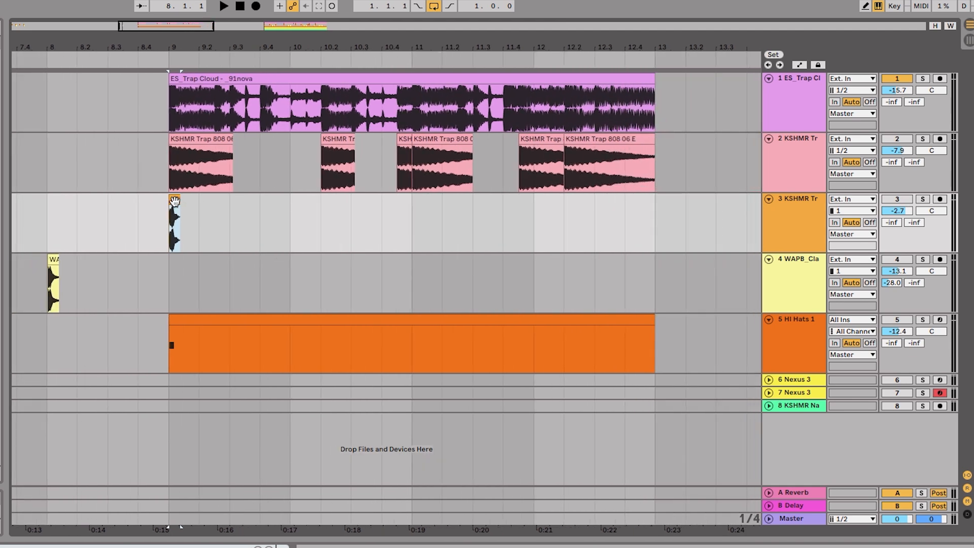
left_click_drag(175, 199, 183, 199)
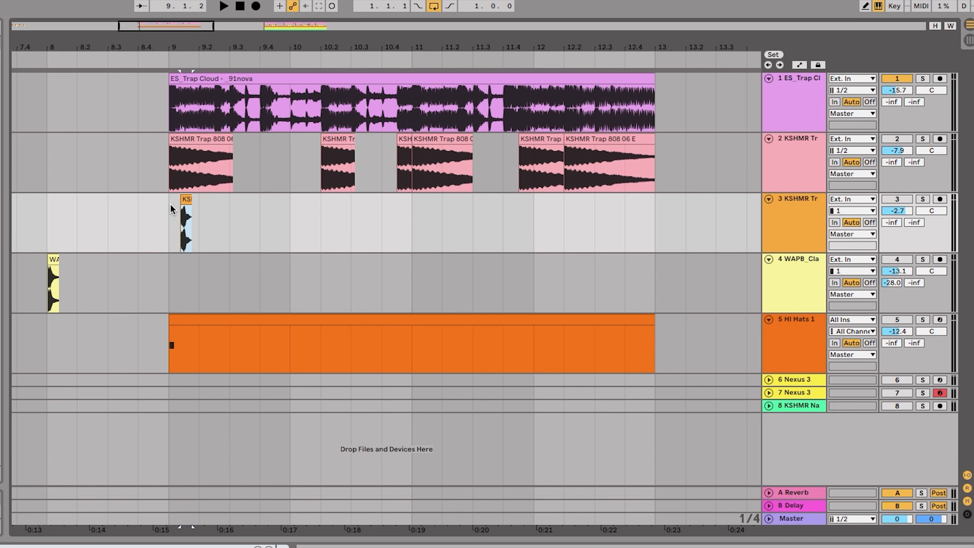
key("space")
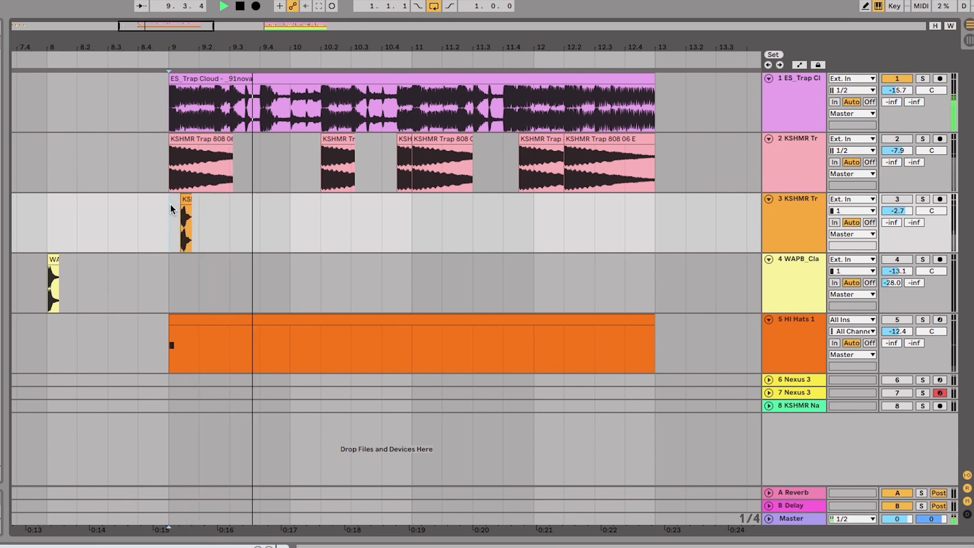
key("space")
key("space")
Place kick clips at 9.2.3 and 9.4, then play them against the loop from bar 9
scroll(203, 212, "up", 8)
left_click_drag(165, 199, 375, 211)
scroll(374, 211, "down", 4)
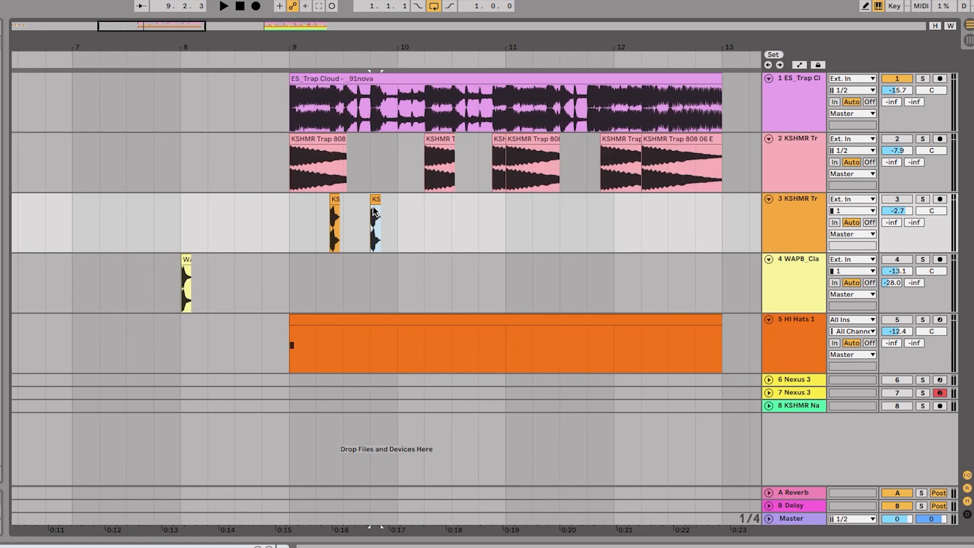
key("space")
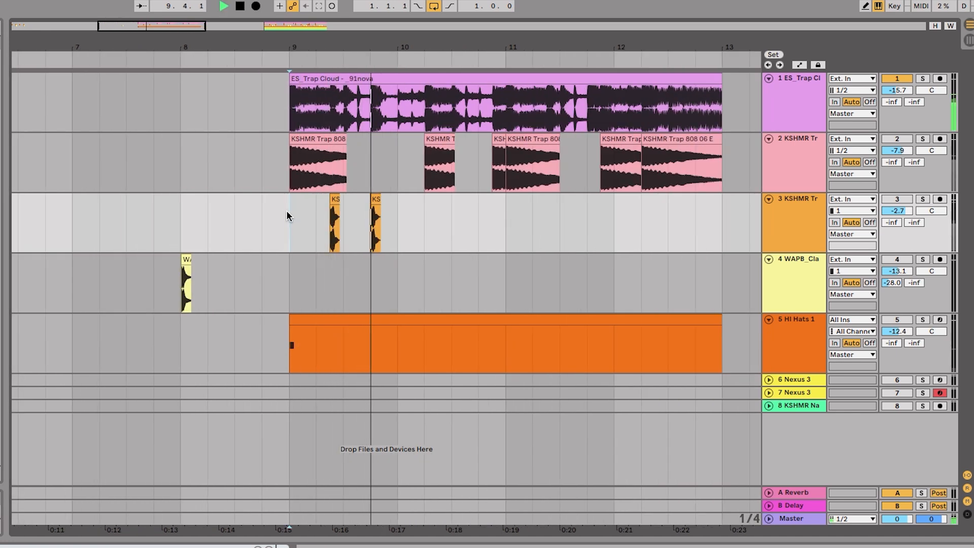
key("space")
Copy the kick clip to the starts of bars 9 and 11, to 10.2, and half a beat before bar 11
left_click_drag(374, 200, 294, 200)
left_click_drag(374, 199, 429, 201)
left_click_drag(429, 201, 500, 205)
scroll(500, 206, "up", 4)
left_click_drag(353, 199, 406, 199)
scroll(350, 200, "down", 2)
Complete the kick pattern with clips at 11.2.3, 11.4, 11.4.2, 11.4.3 and 12.2
key("space")
key("space")
scroll(401, 217, "up", 4)
left_click(361, 218)
scroll(361, 219, "down", 2)
key("space")
key("space")
scroll(481, 200, "up", 2)
left_click_drag(495, 199, 458, 199)
left_click_drag(451, 200, 472, 199)
left_click(442, 199)
Play back the kick pattern from 11.4 through the end of bar 12
key("space")
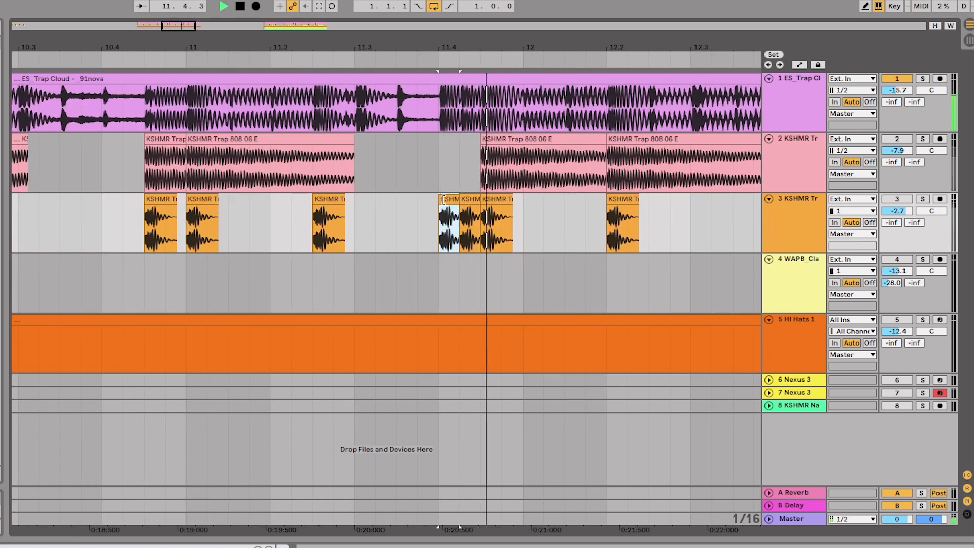
scroll(442, 200, "down", 3)
scroll(443, 200, "down", 1)
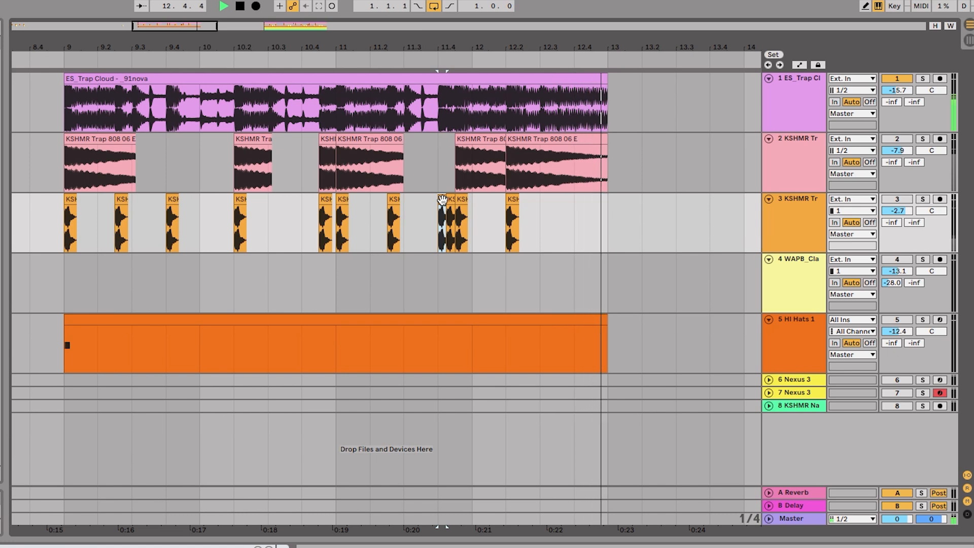
scroll(442, 200, "down", 2)
key("space")
Move the clap clip on track 4 into bar 9 and place claps at 9.3, 9.3.3, 10.3 and 10.3.3
left_click_drag(110, 259, 232, 264)
scroll(232, 264, "up", 4)
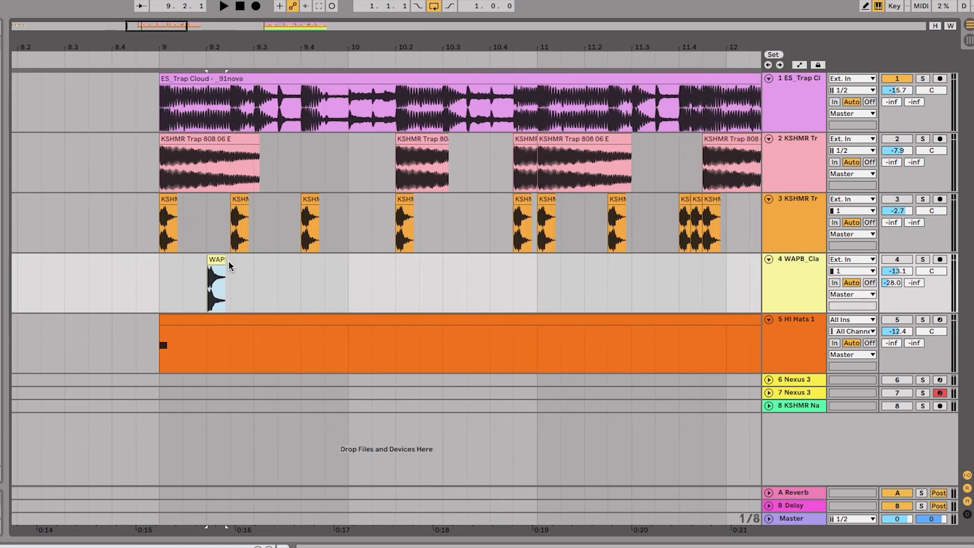
left_click(140, 264)
key("space")
left_click_drag(211, 259, 473, 263)
key("space")
scroll(282, 261, "up", 3)
scroll(283, 261, "up", 3)
scroll(474, 263, "down", 4)
scroll(474, 263, "down", 8)
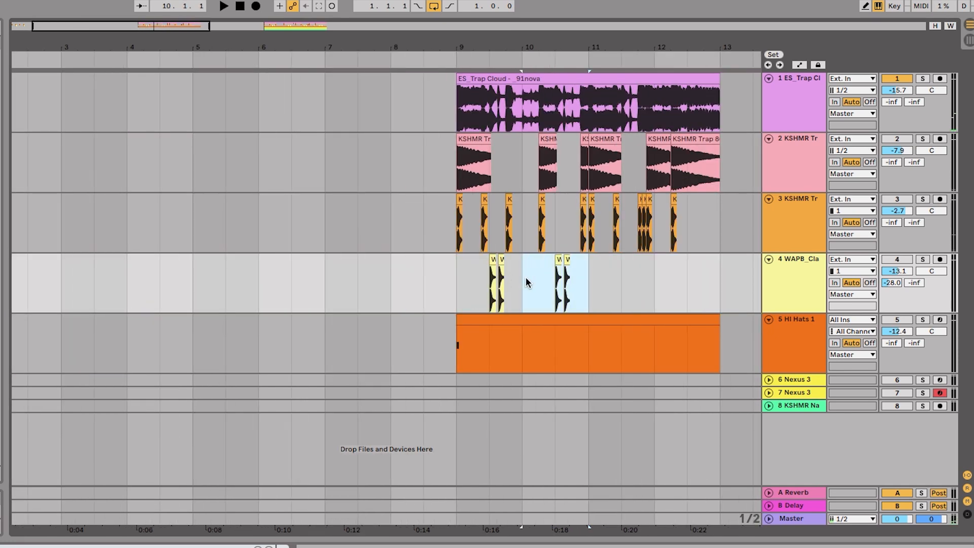
Repeat the clap pair at 11.3 and 11.3.3 and place claps at 12.1.3 and 12.2.3
left_click(603, 283)
scroll(602, 283, "up", 4)
mouse_move(519, 259)
left_mouse_down()
mouse_move(659, 261)
mouse_move(574, 259)
mouse_move(587, 259)
left_mouse_up()
scroll(658, 260, "up", 3)
scroll(574, 260, "up", 3)
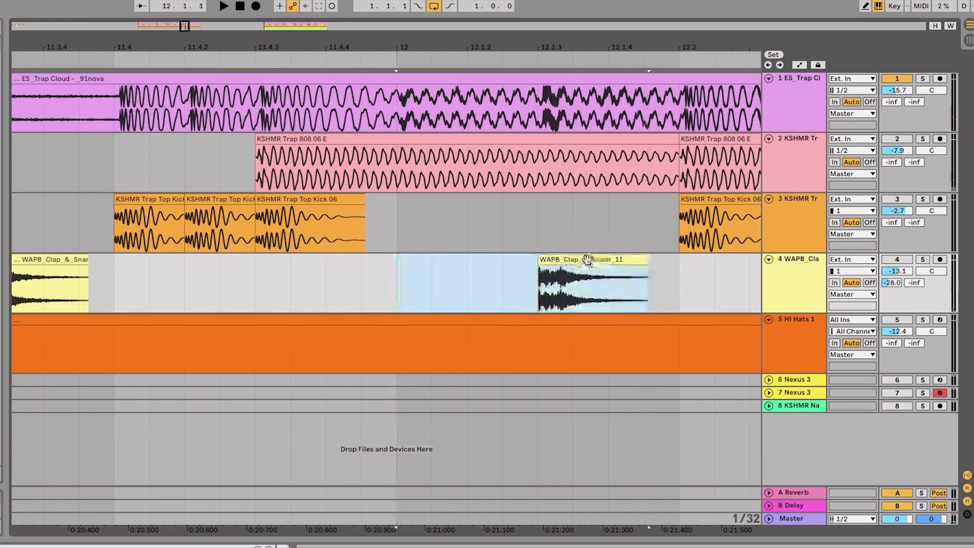
scroll(569, 261, "down", 5)
left_click_drag(528, 260, 590, 261)
left_click(548, 274)
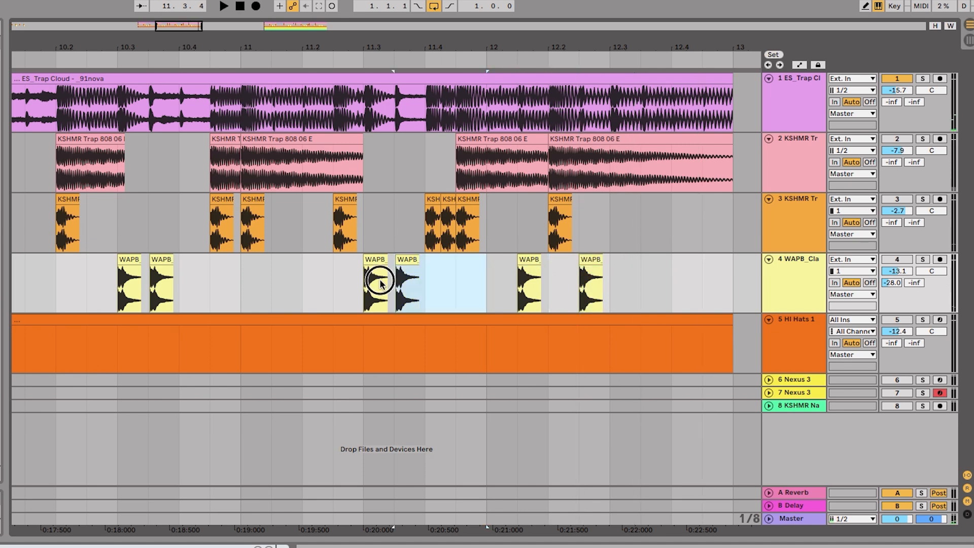
Add two more clap clips in bar 12, at 12.3 and 12.3.3
left_click_drag(484, 290, 247, 278)
key("super+d")
scroll(247, 278, "down", 3)
left_click(410, 282)
Play back the ending from bar 12, and listen to the drum pattern from bar 9 with the loop
key("space")
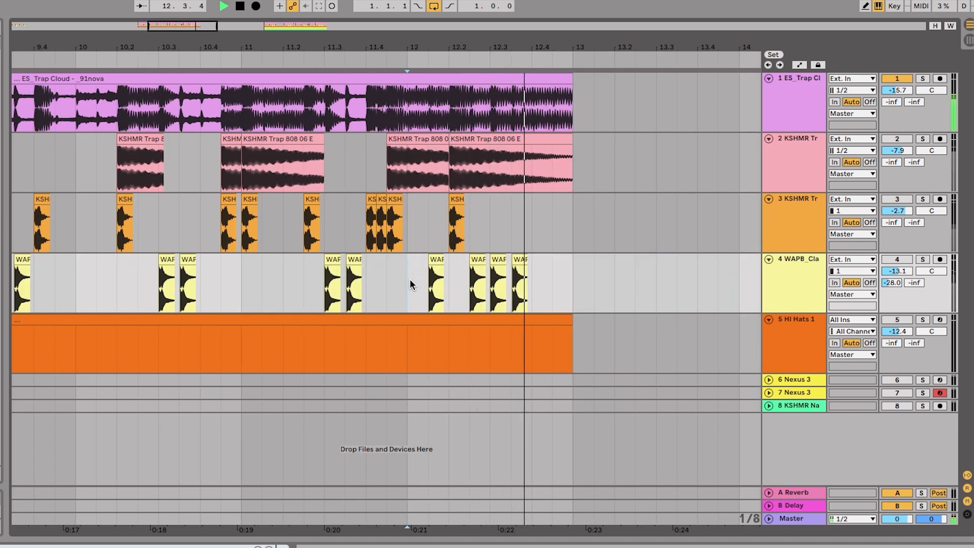
scroll(412, 281, "down", 2)
key("space")
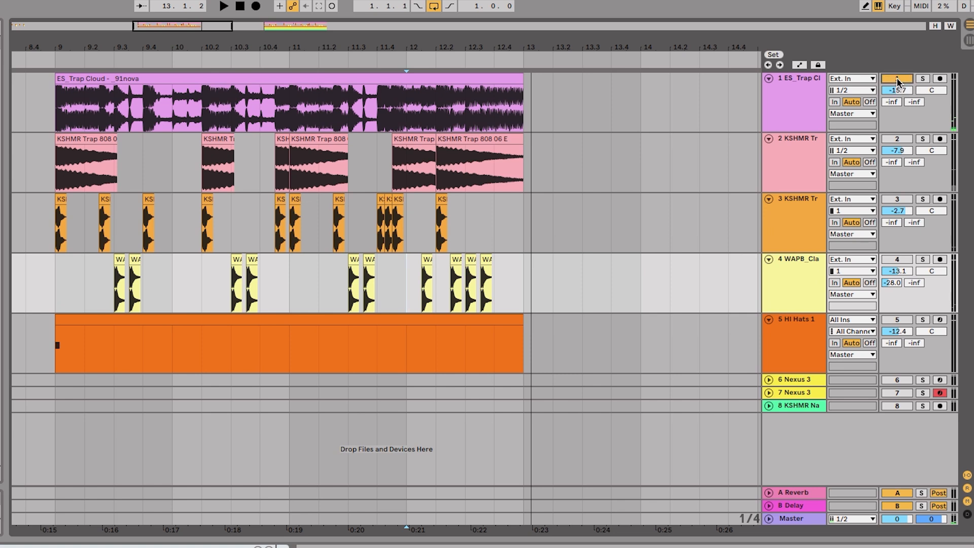
left_click(77, 139)
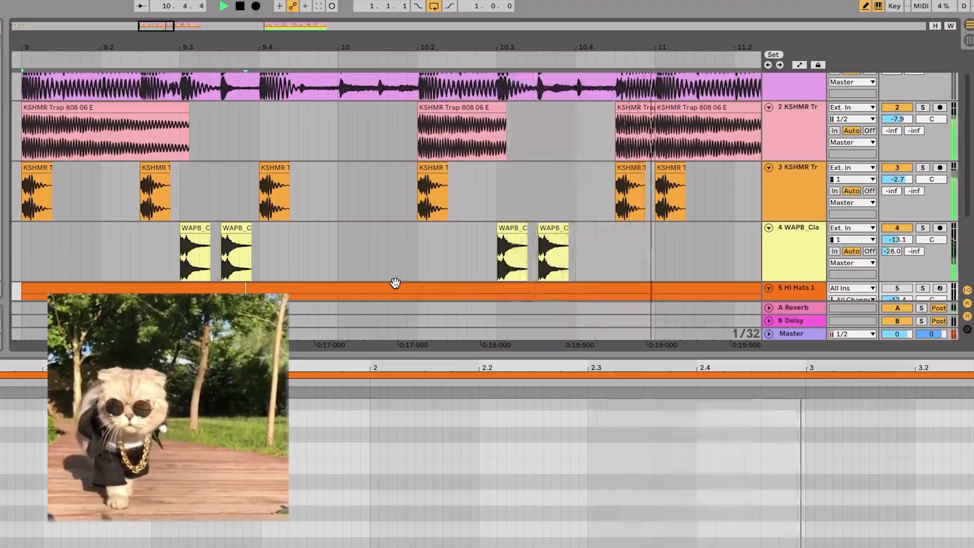
scroll(396, 283, "down", 5)
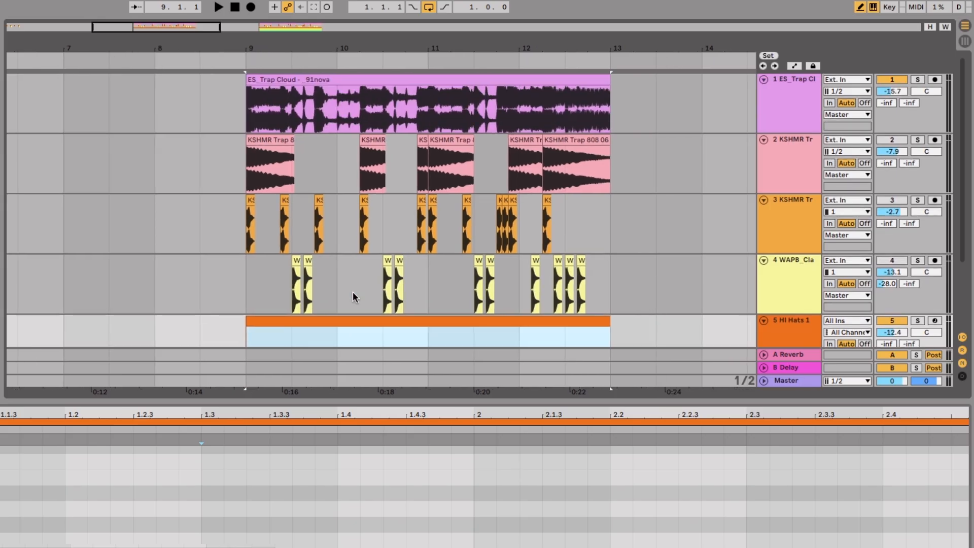
Turn on EQ Eight on the ES_Trap Cloud track, solo the track and play it
left_click(799, 79)
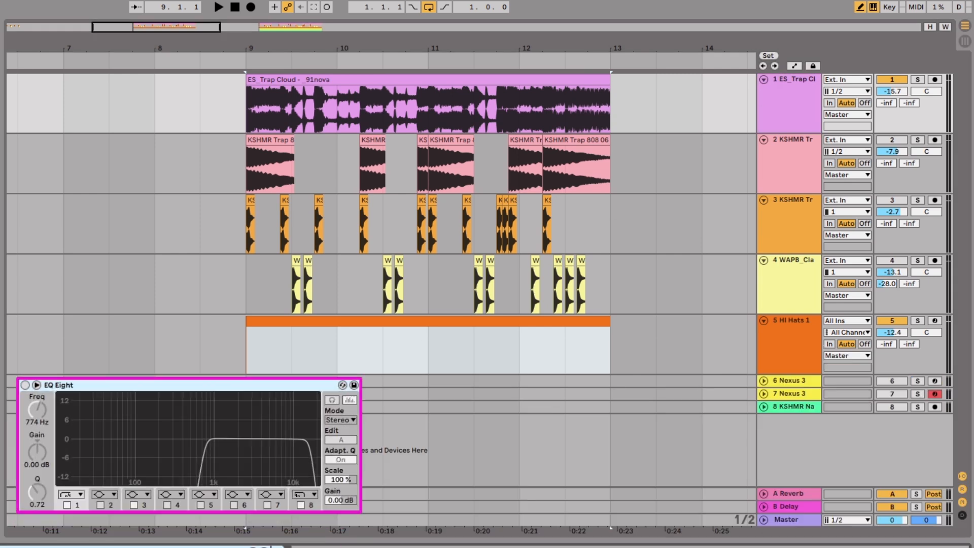
left_click(26, 385)
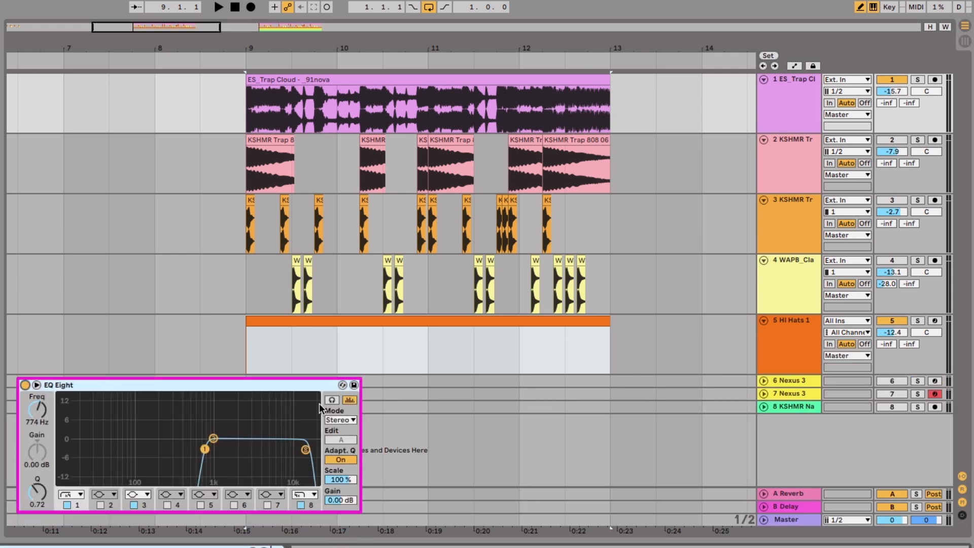
left_click(919, 80)
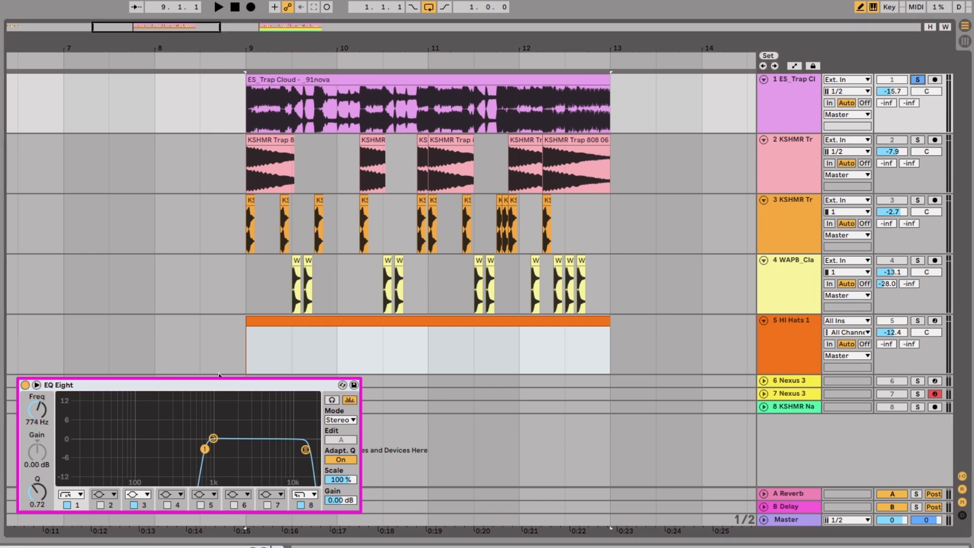
key("space")
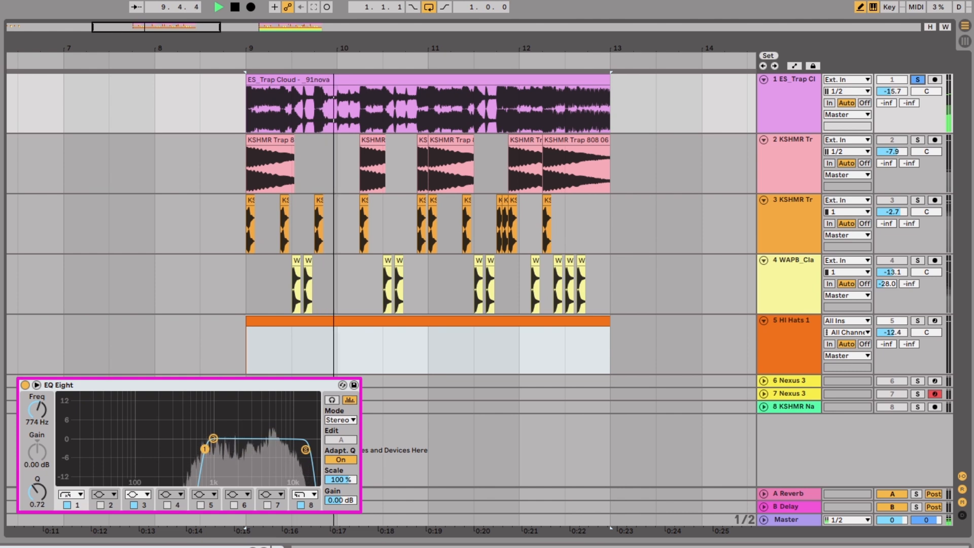
Stop playback, open the Hi Hats 1 MIDI clip at bar 9 for editing and turn on Draw Mode
key("space")
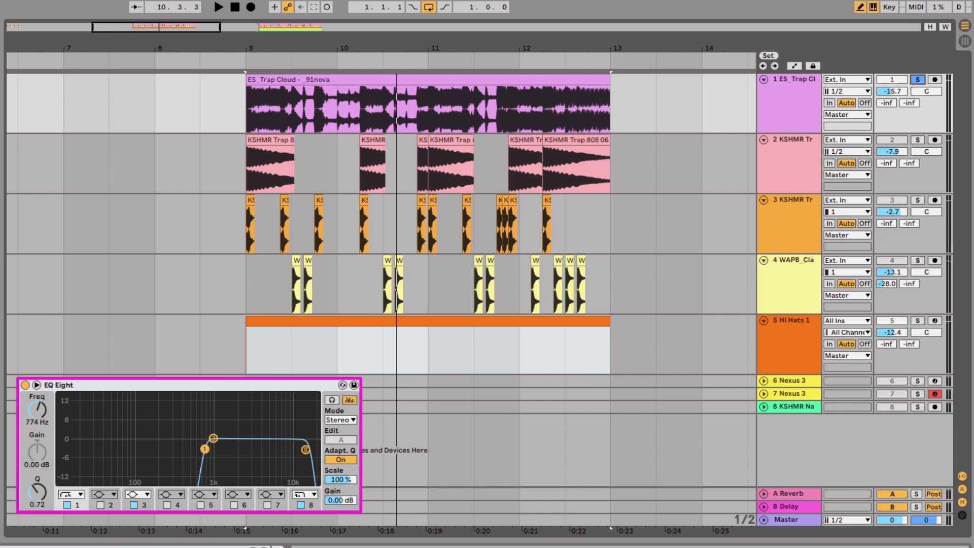
left_click(279, 320)
double_click(279, 321)
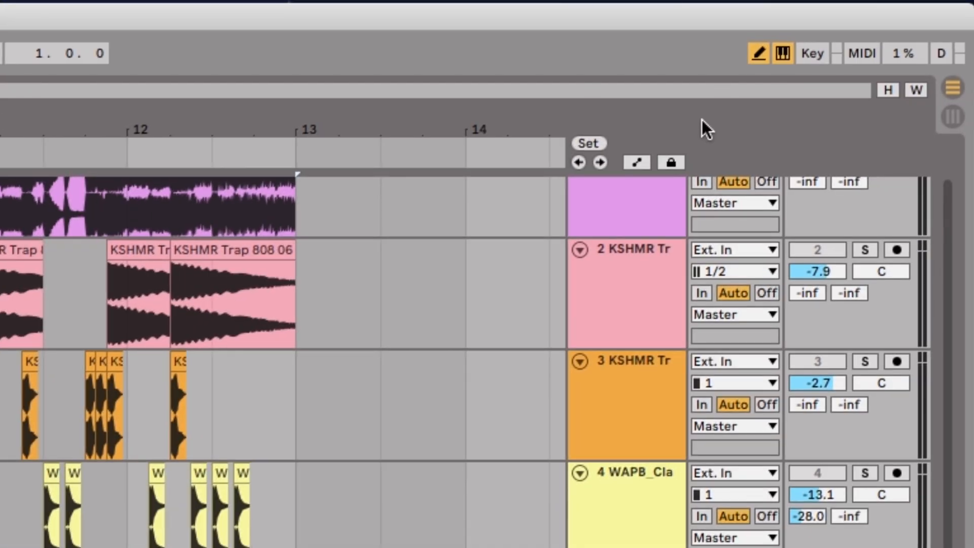
left_click(758, 53)
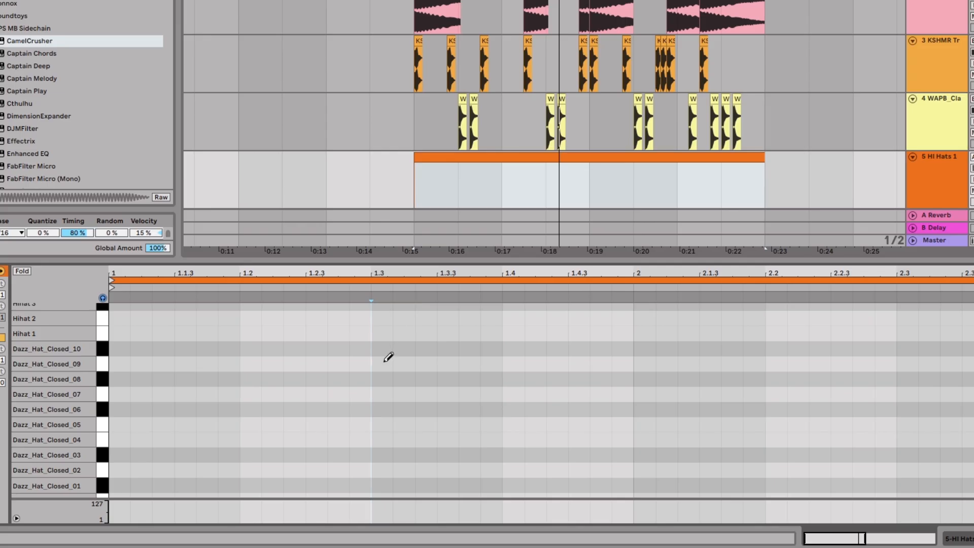
mouse_move(377, 364)
left_mouse_down()
mouse_move(499, 365)
mouse_move(375, 362)
left_mouse_up()
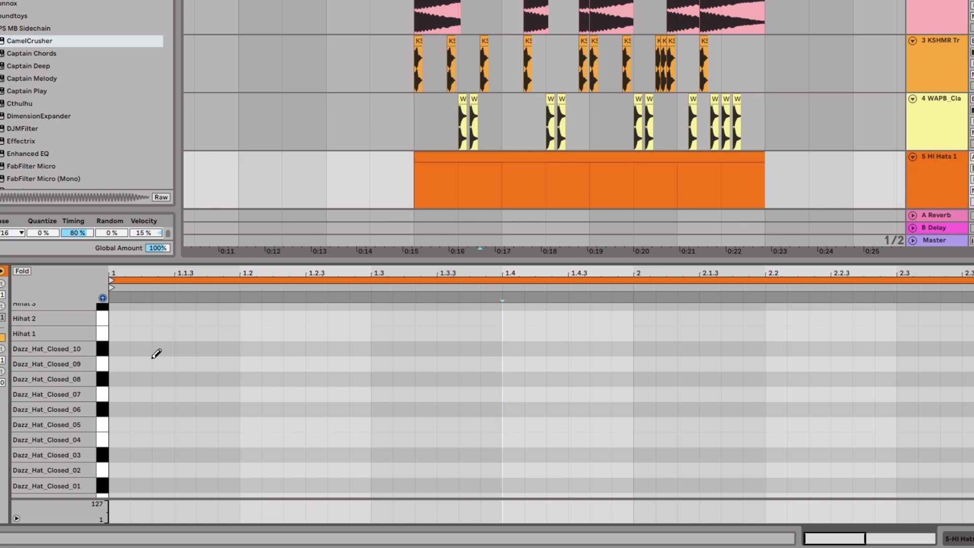
left_click_drag(121, 381, 220, 382)
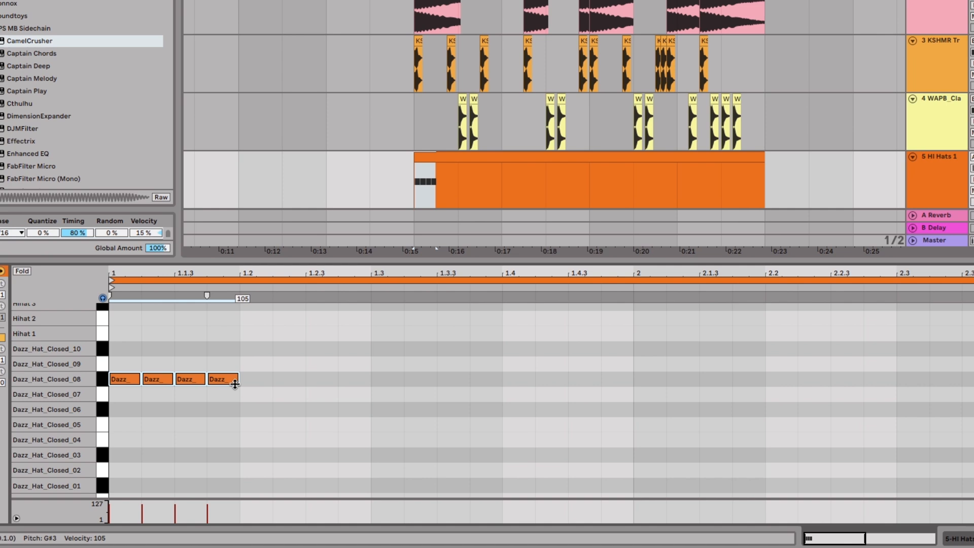
left_click(125, 376)
left_click_drag(118, 379, 157, 379)
mouse_move(168, 379)
left_mouse_down()
mouse_move(207, 380)
mouse_move(139, 375)
left_mouse_up()
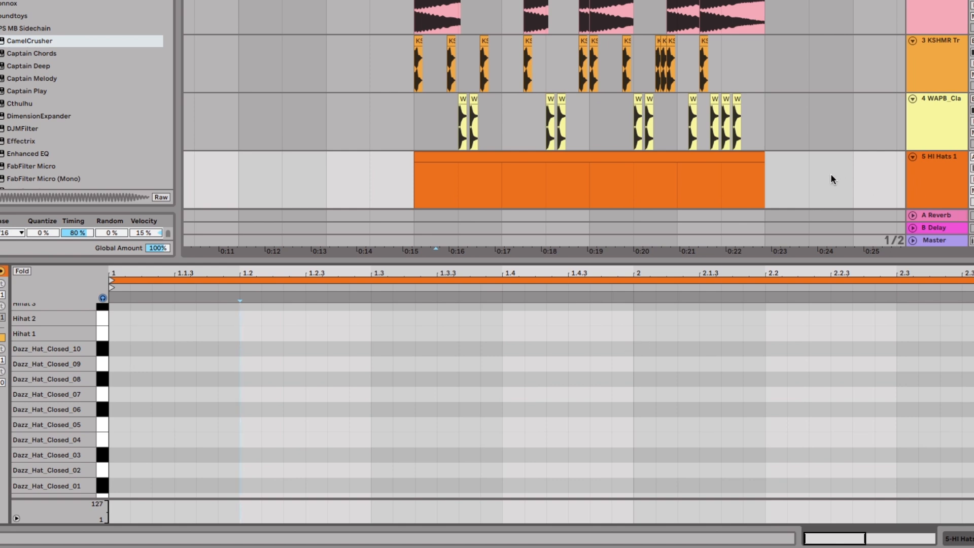
Solo Hi Hats 1 and start the Dazz_Hat_Closed_08 pattern with two sixteenth-triplet notes from 1 and one note at 1.1.3
left_click(759, 157)
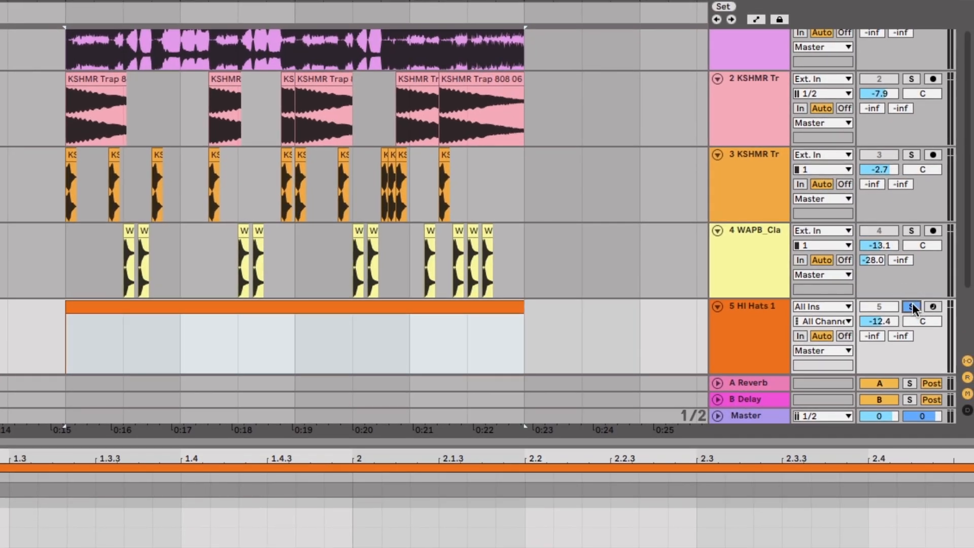
scroll(913, 304, "up", 1)
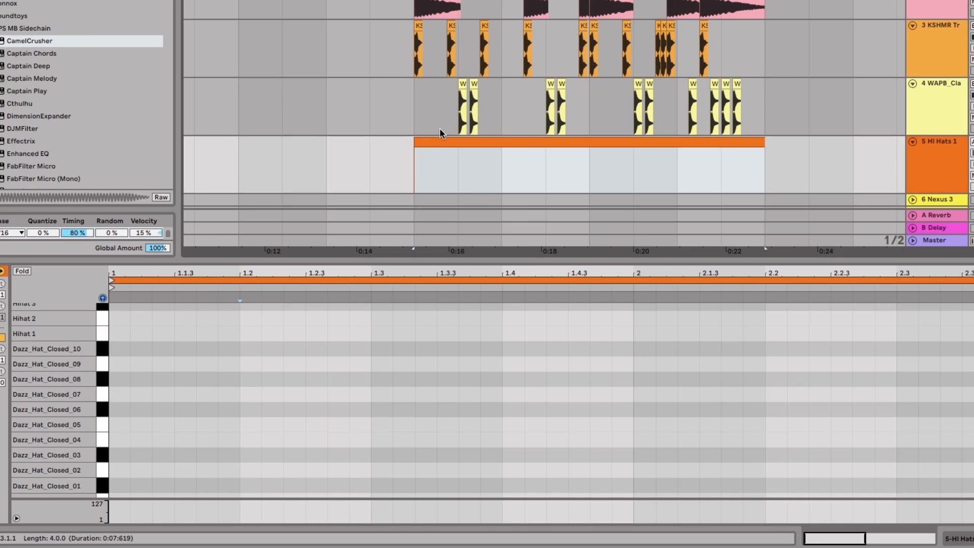
scroll(184, 235, "up", 3)
scroll(183, 235, "down", 1)
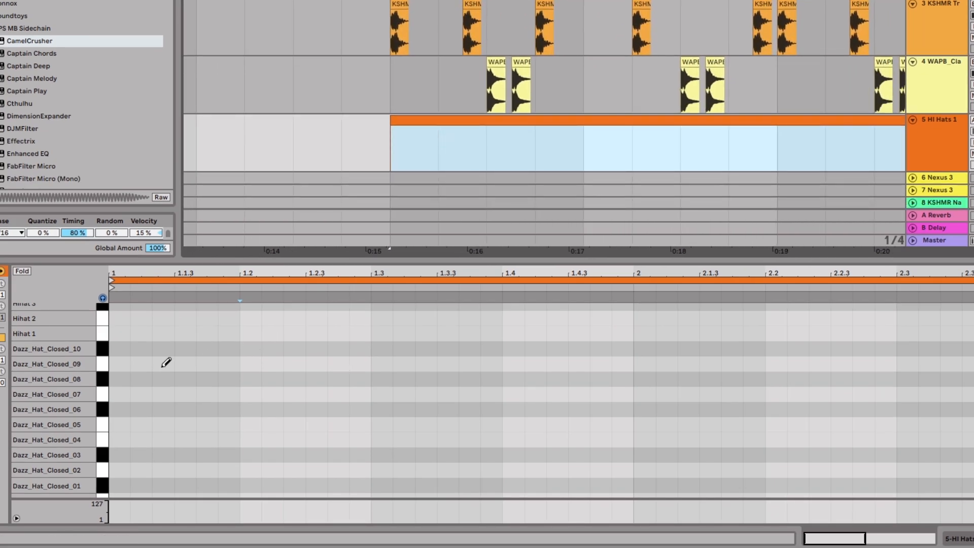
left_click(120, 379)
left_click(141, 379)
left_click(163, 379)
left_click(202, 378)
left_click(165, 378)
left_click(180, 378)
left_click(204, 379)
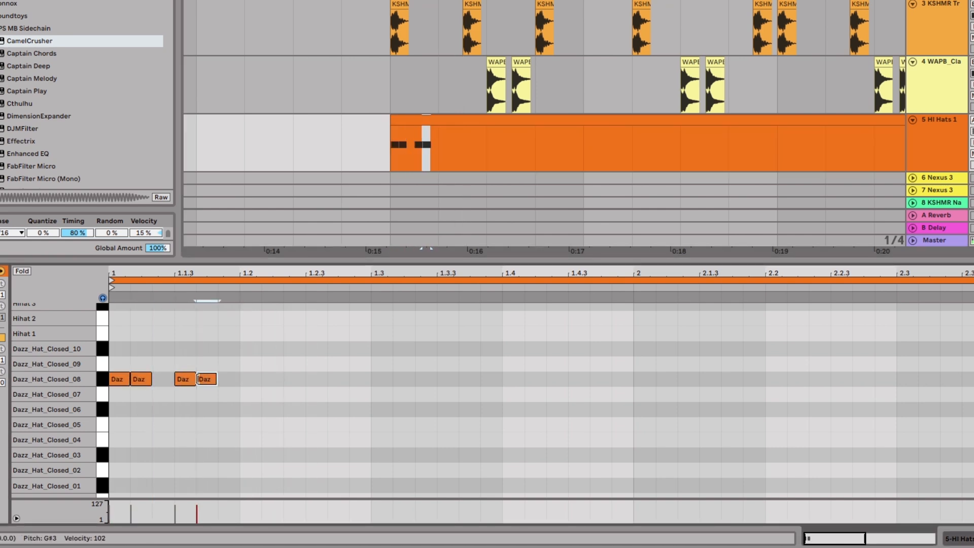
Continue the Dazz_Hat_Closed_08 pattern with one note every half beat from 1.2 up to 2.1.3
left_click(379, 383)
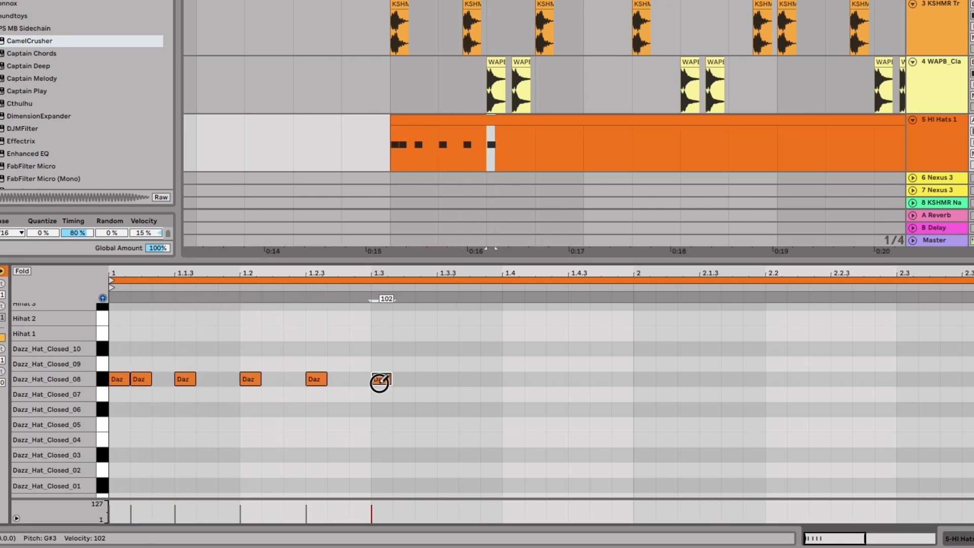
left_click(445, 380)
left_click(512, 380)
left_click(577, 380)
left_click(644, 380)
left_click(709, 380)
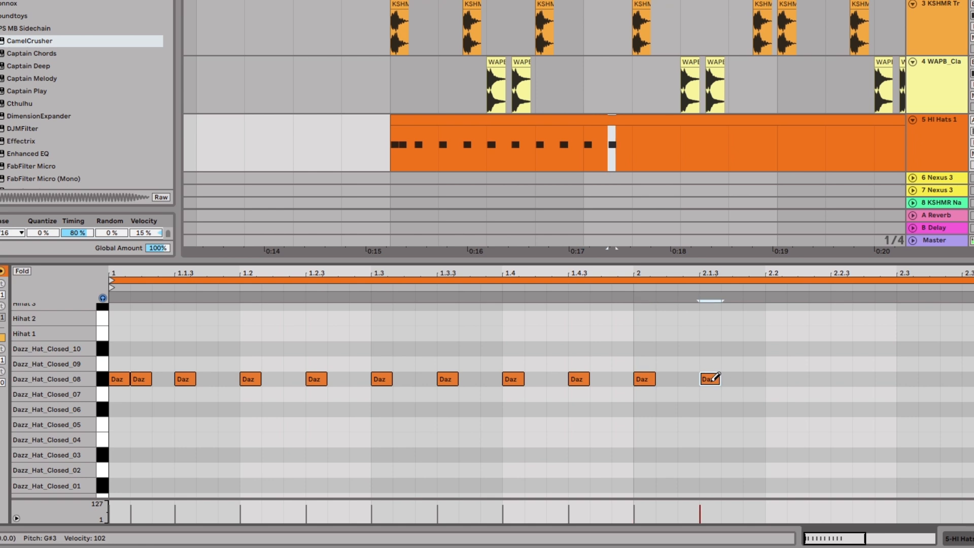
Draw a three-note triplet roll at 2.2 and half-beat notes from 2.3 to 2.4.3, and duplicate the two-bar pattern into bars 3 and 4
left_click(774, 380)
left_click(796, 380)
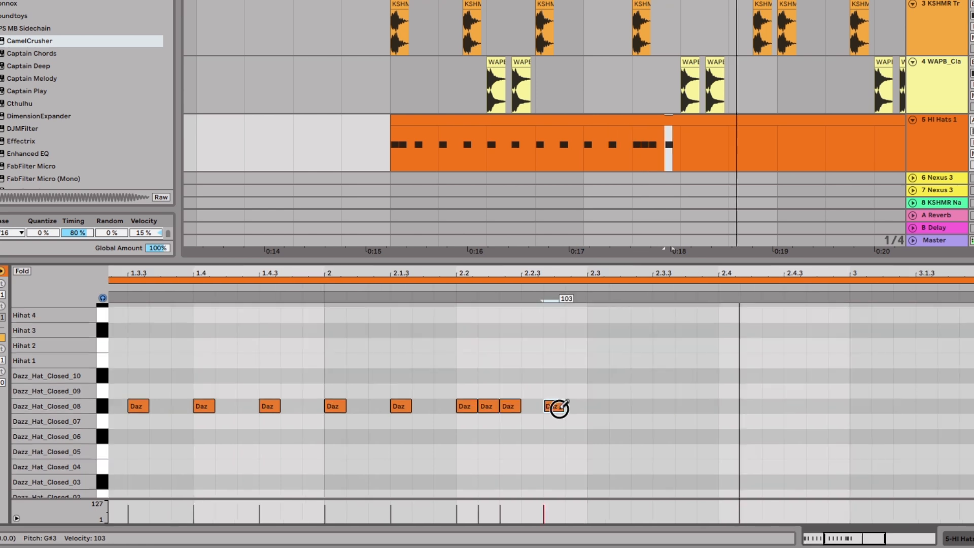
left_click(588, 406)
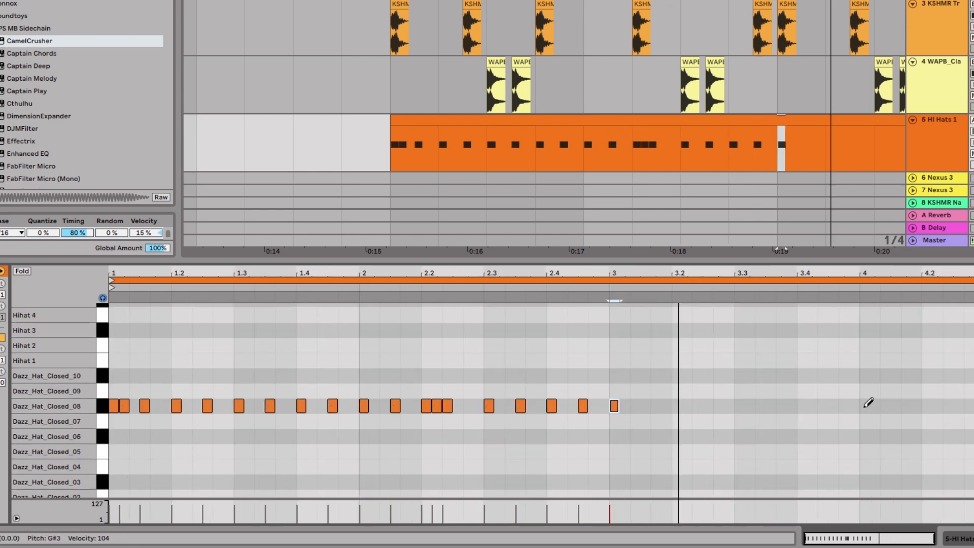
left_click_drag(606, 428, 115, 369)
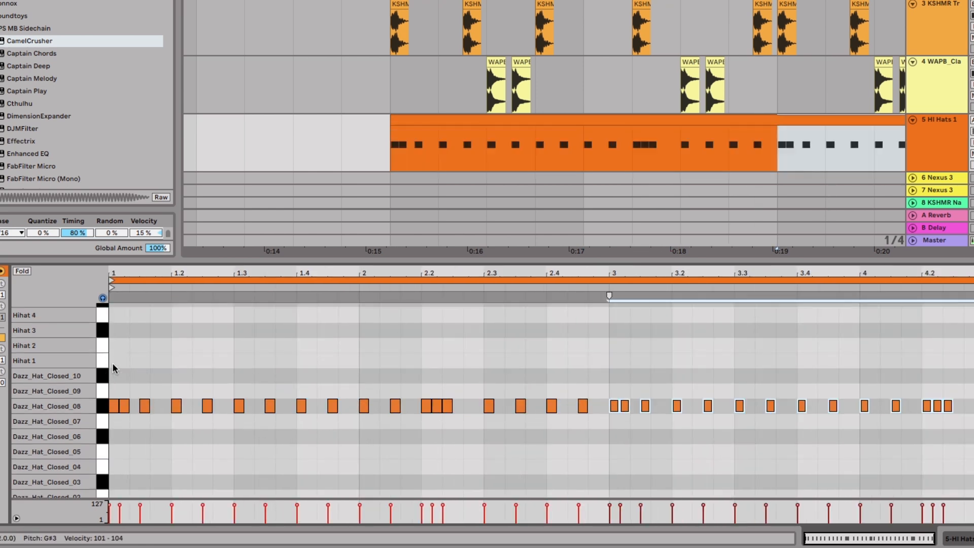
Set the hi-hat clip's groove to None and back to Hip Hop 2
left_click(642, 120)
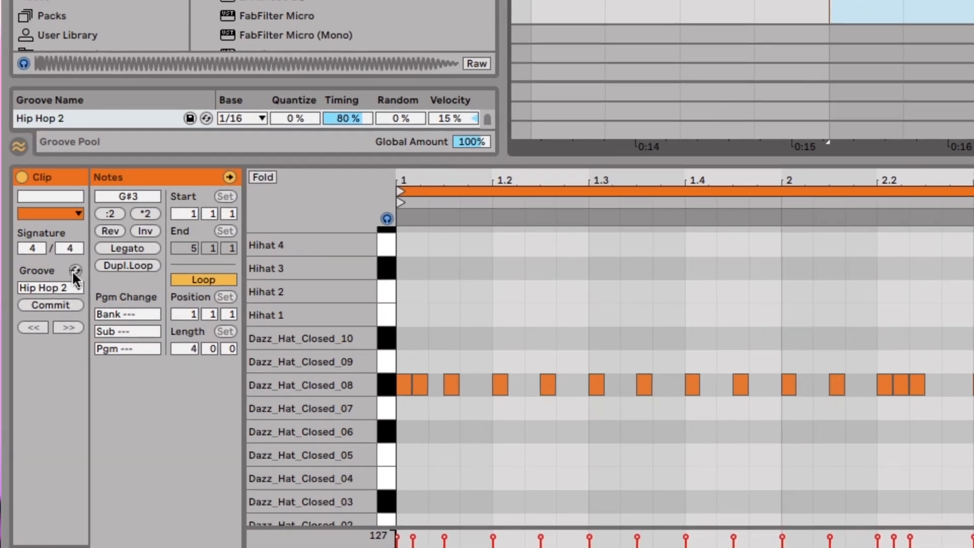
left_click(77, 288)
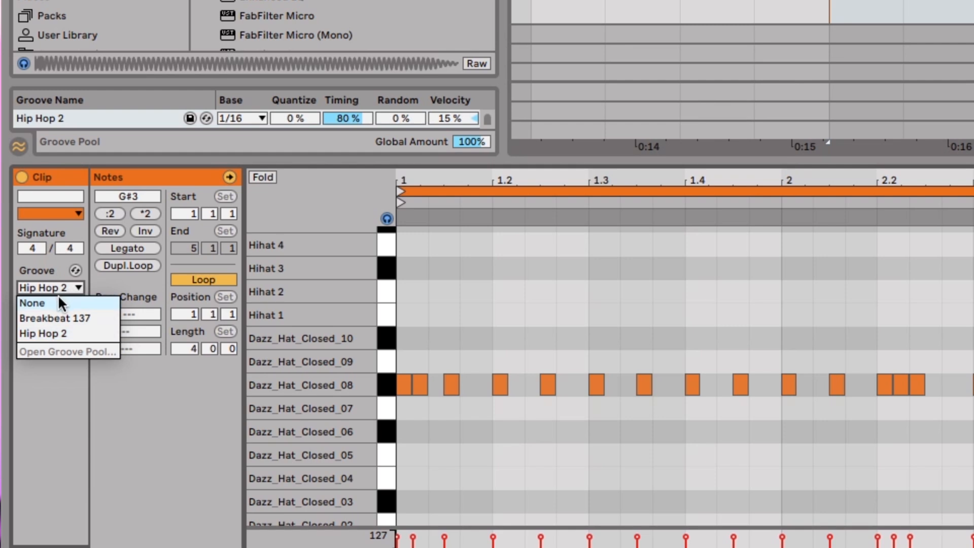
left_click(57, 303)
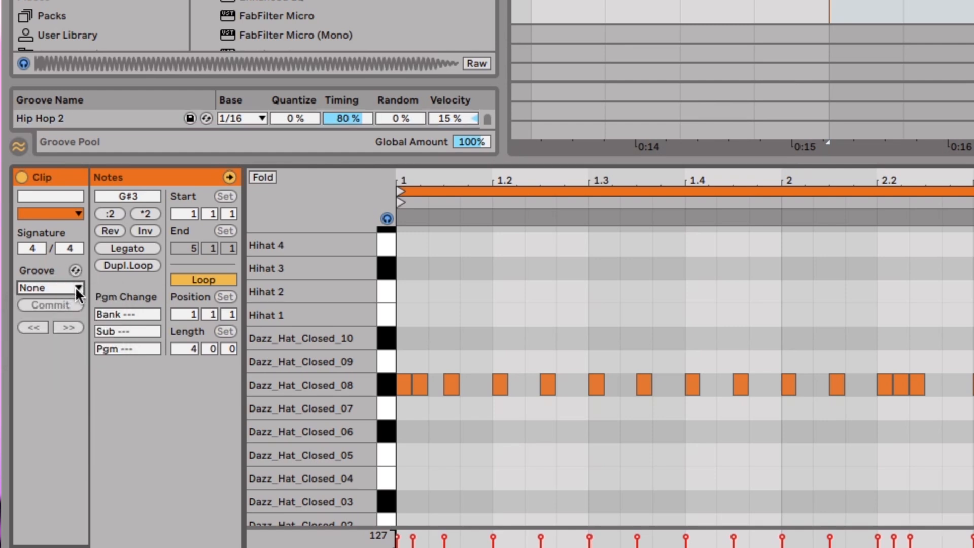
left_click(77, 289)
left_click(71, 333)
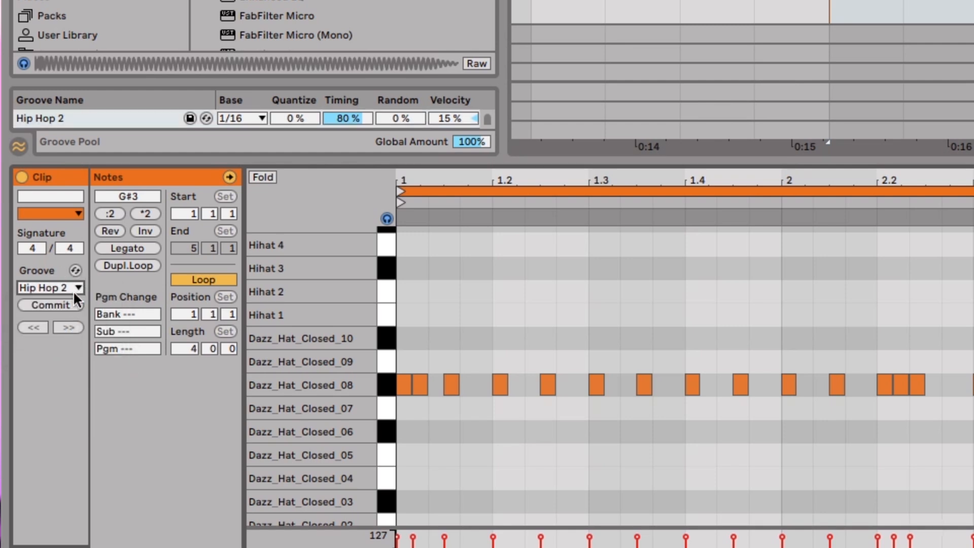
Browse the hip hop grooves for the clip in Hot-Swap Mode, trying Hip Hop 3 and returning to Hip Hop 2
left_click(76, 271)
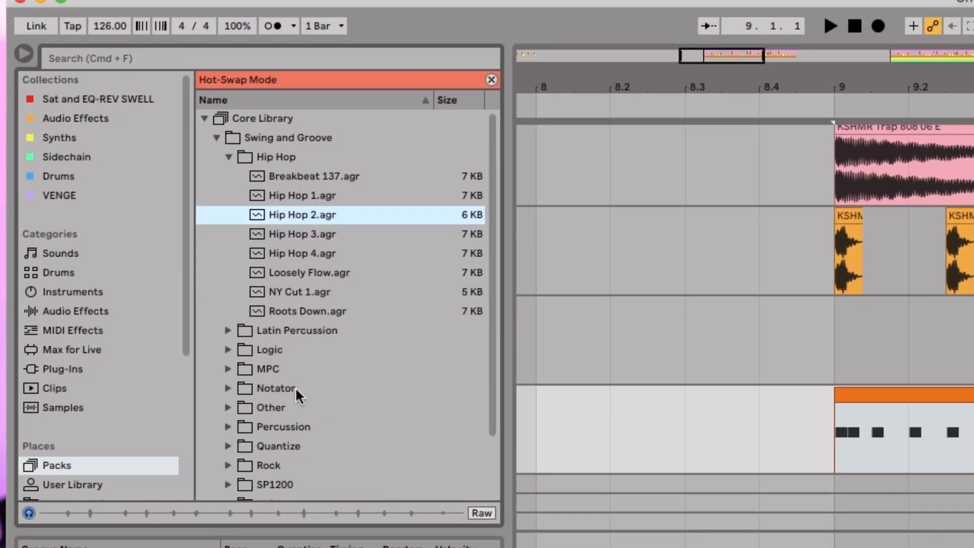
left_click(315, 232)
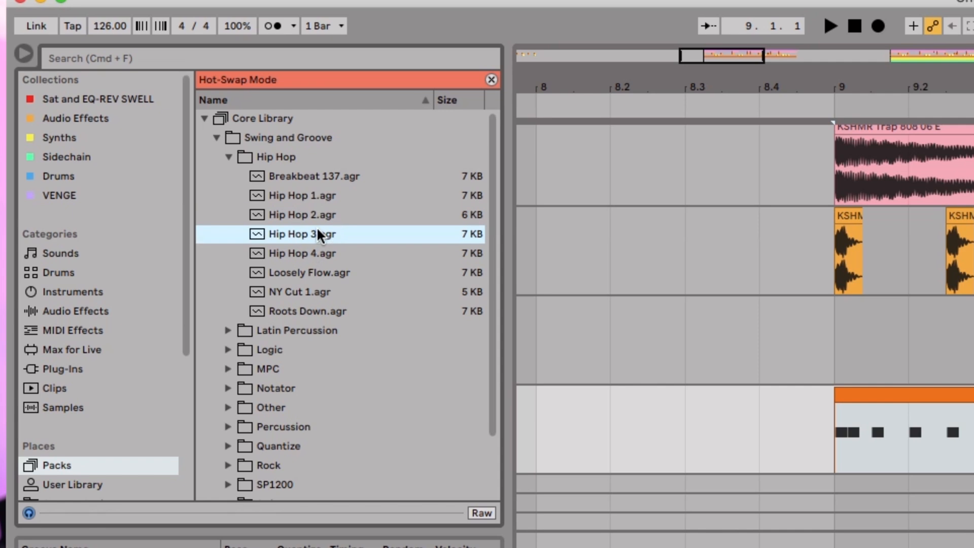
left_click(315, 215)
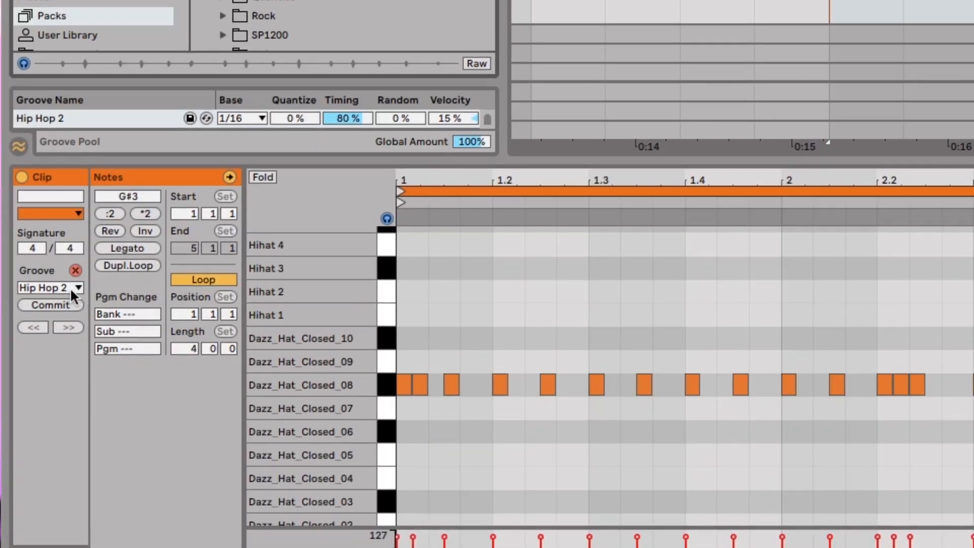
Compare the soloed hi-hats by ear with the clip's groove set to None and then to Hip Hop 2
left_click(70, 287)
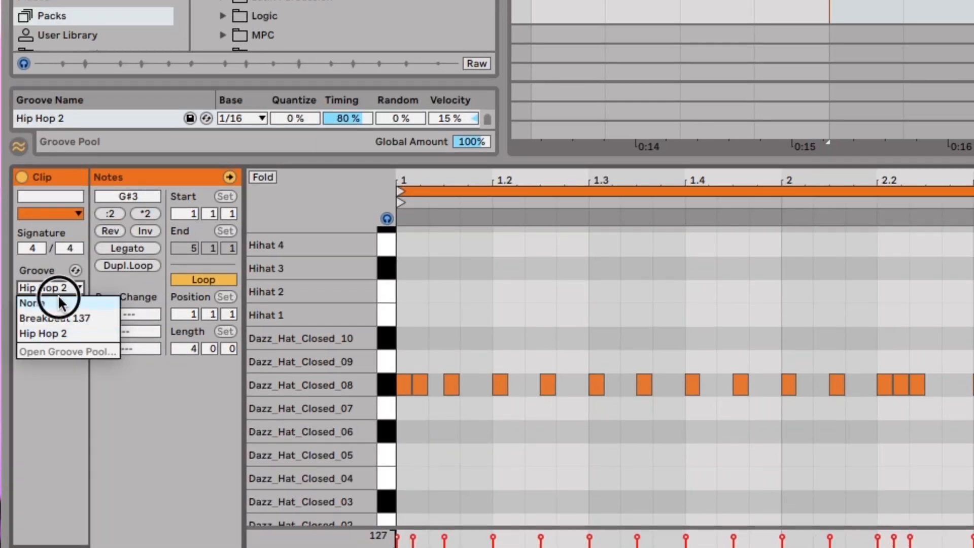
left_click(58, 296)
key("space")
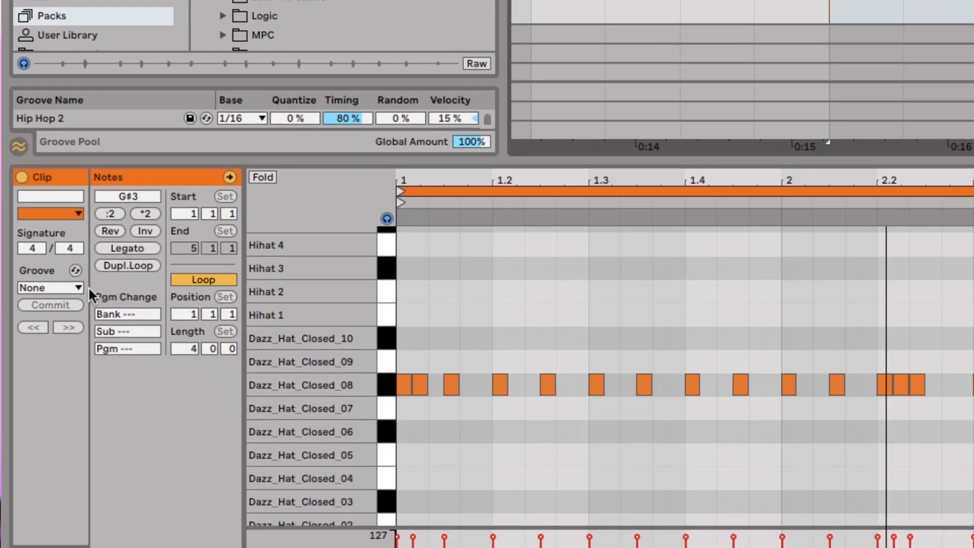
left_click(76, 288)
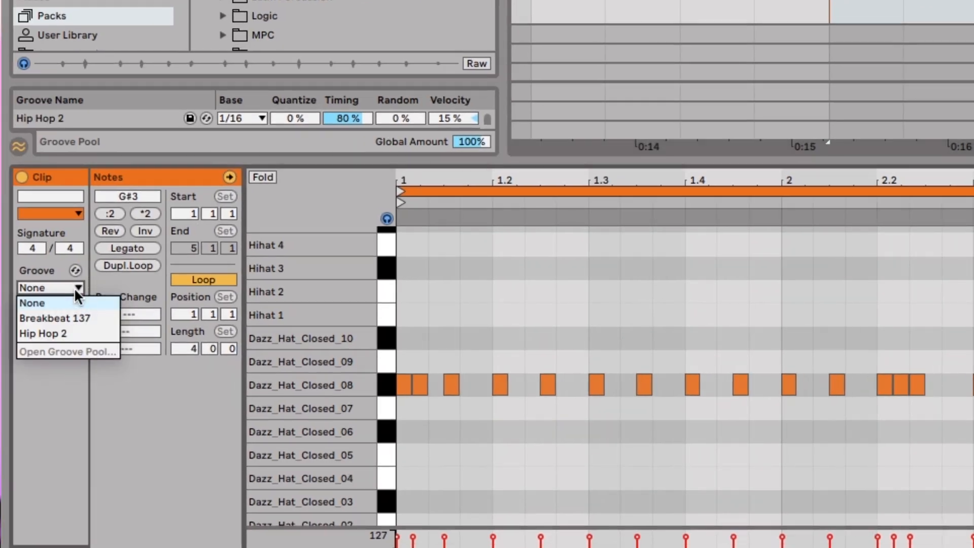
left_click(70, 331)
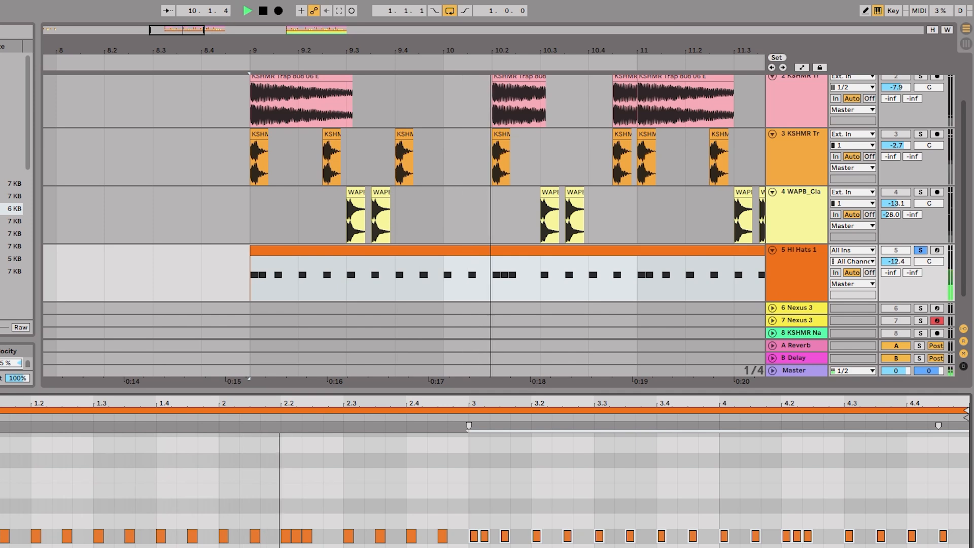
key("space")
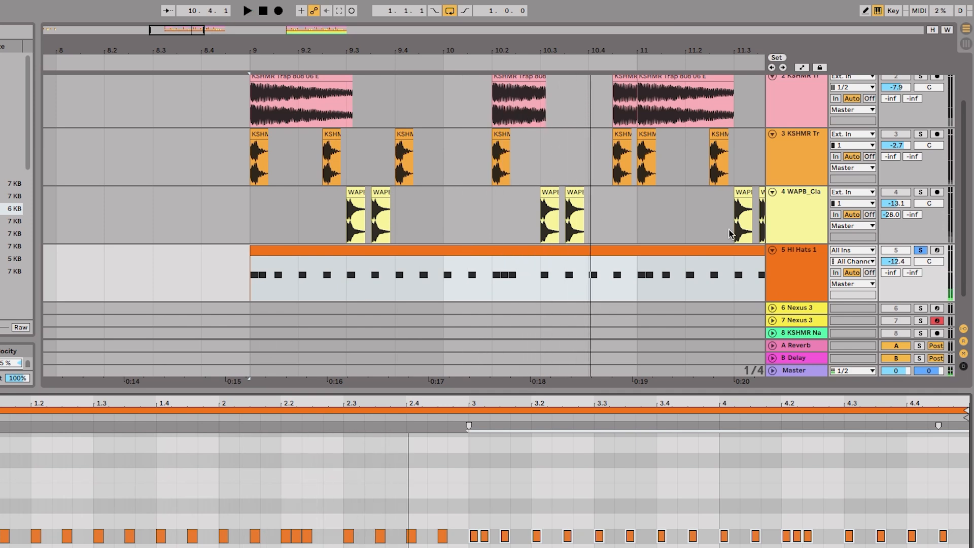
Unsolo Hi Hats 1 and activate the loop, 808, kick, clap and hi-hat tracks
left_click(920, 252)
scroll(655, 251, "down", 8)
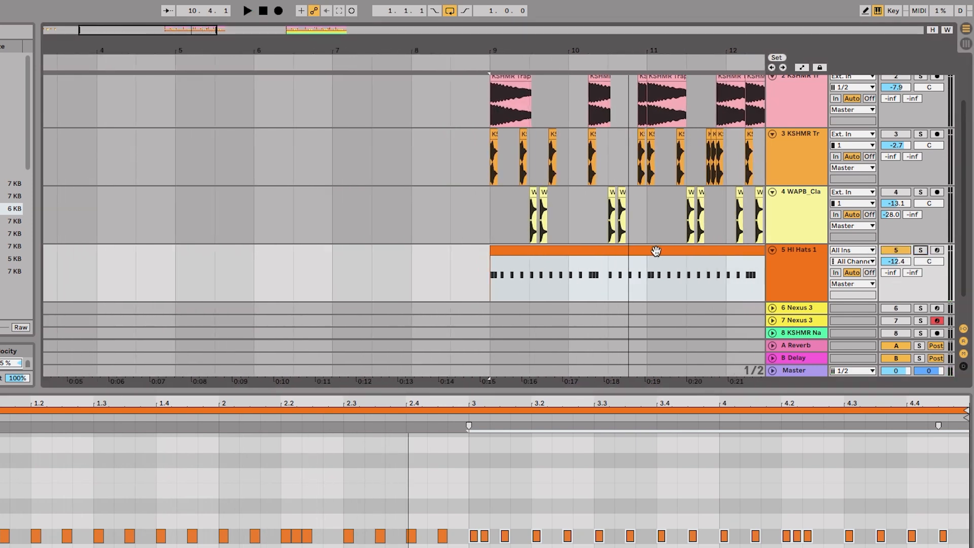
scroll(656, 251, "up", 4)
scroll(656, 252, "right", 3)
scroll(656, 251, "down", 1)
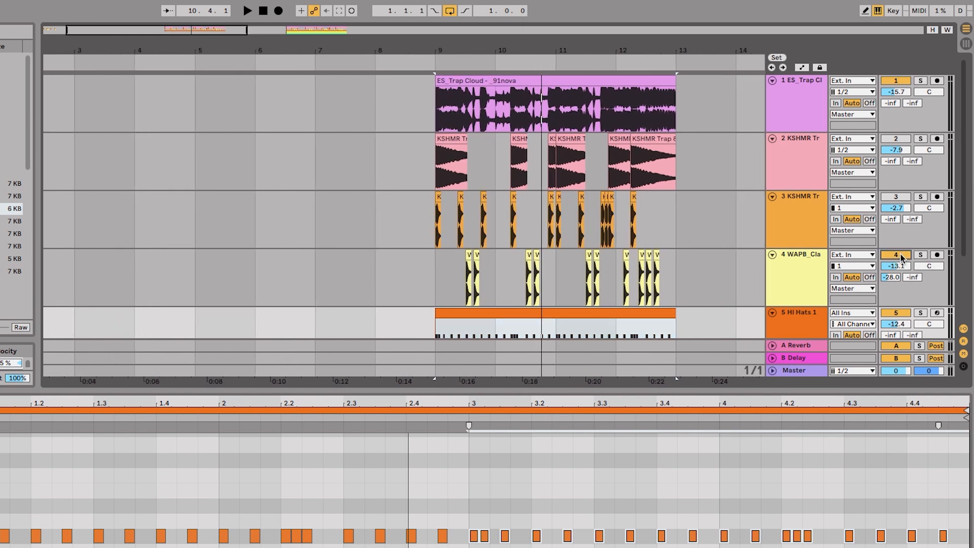
left_click(900, 186)
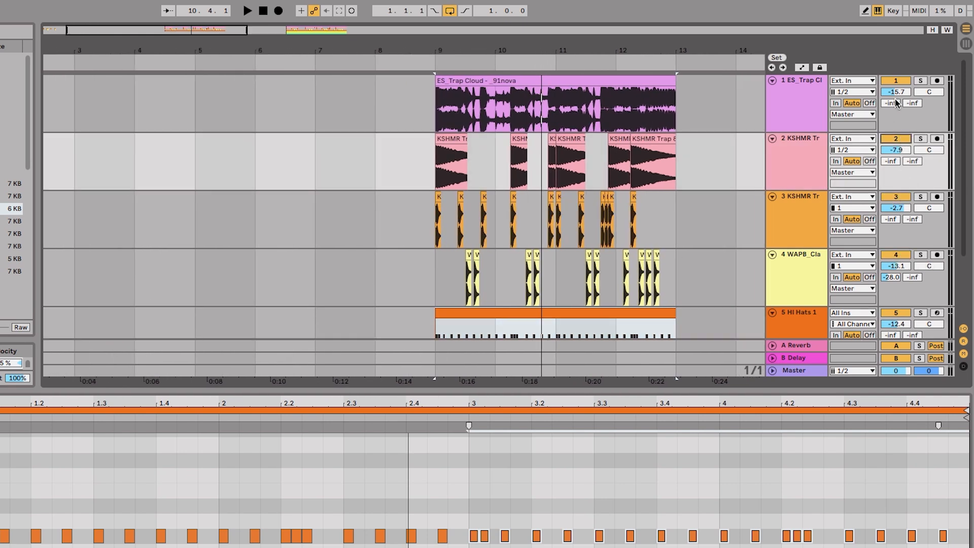
Deactivate the ES_Trap Cloud track and play the 808, kick, clap and hi-hat parts together from bar 9
scroll(510, 155, "down", 5)
scroll(496, 143, "up", 2)
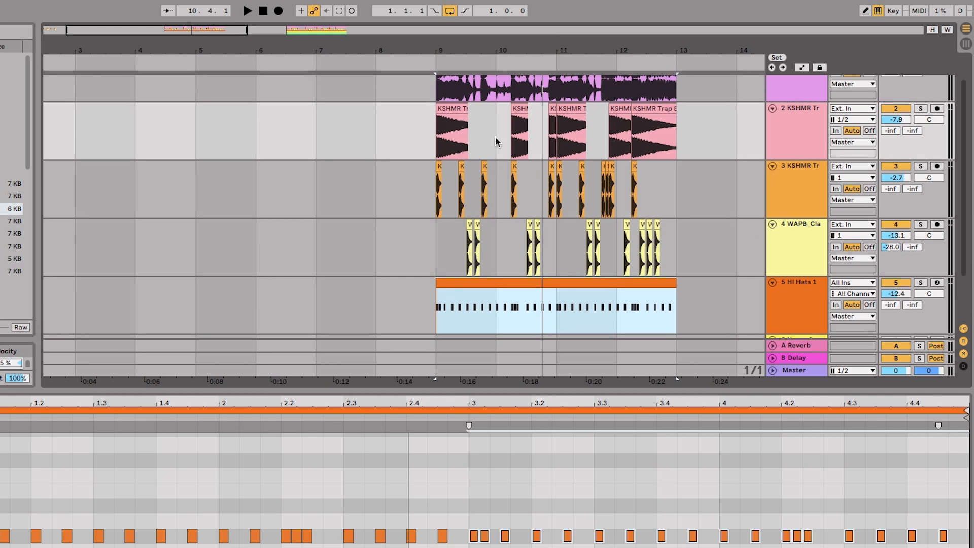
left_click(459, 111)
key("space")
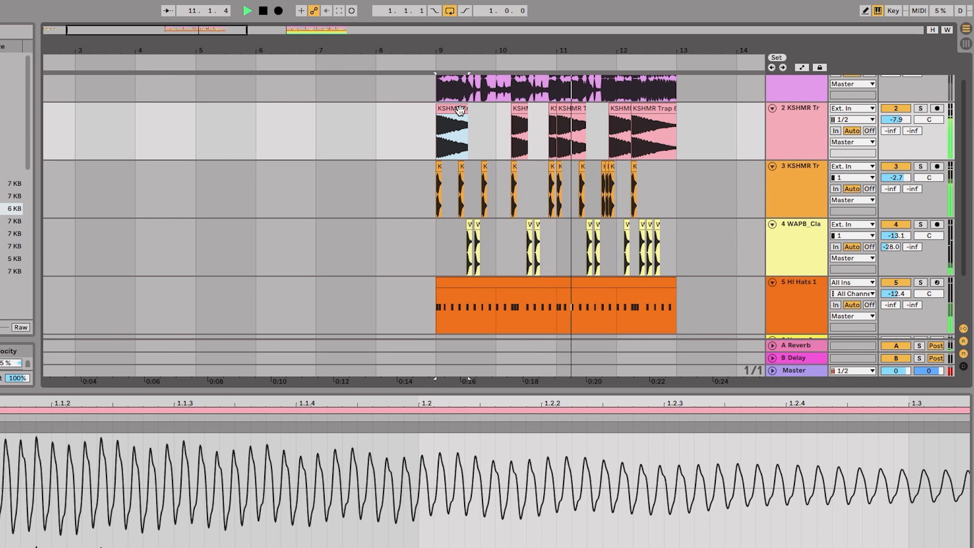
Unfold the 6 Nexus 3, 7 Nexus 3 and KSHMR Natural Ambiance Thunder tracks in the arrangement's bar 17 section
scroll(443, 173, "down", 5)
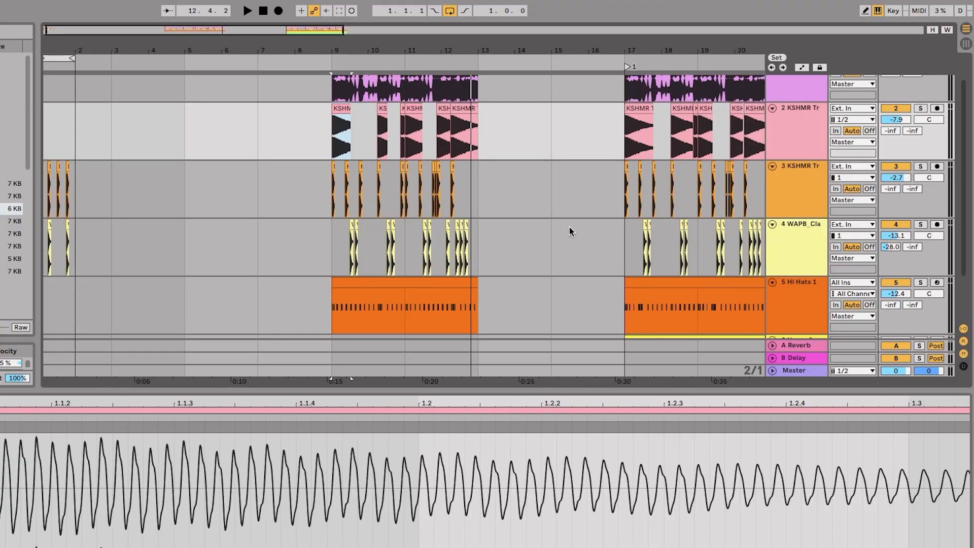
scroll(569, 227, "right", 5)
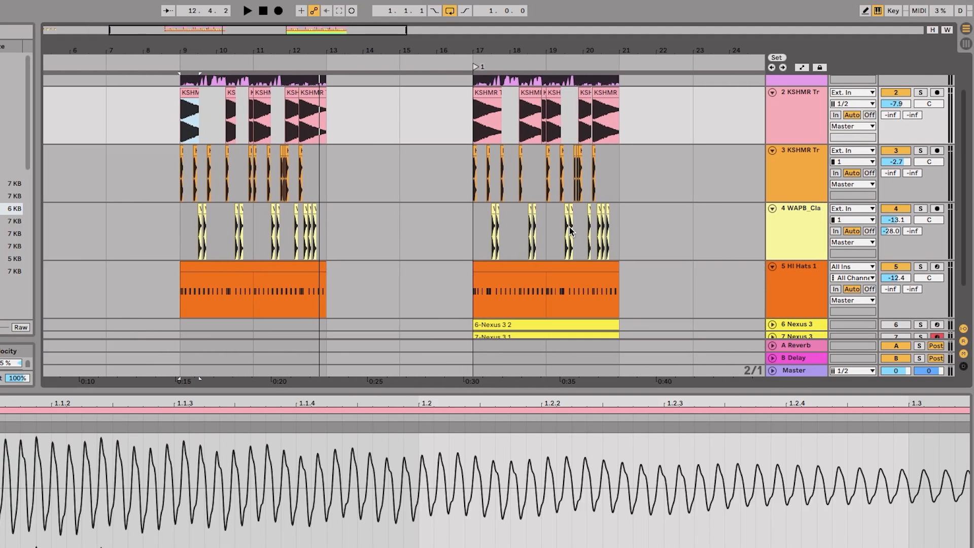
scroll(569, 231, "down", 3)
scroll(569, 231, "right", 3)
scroll(569, 231, "up", 5)
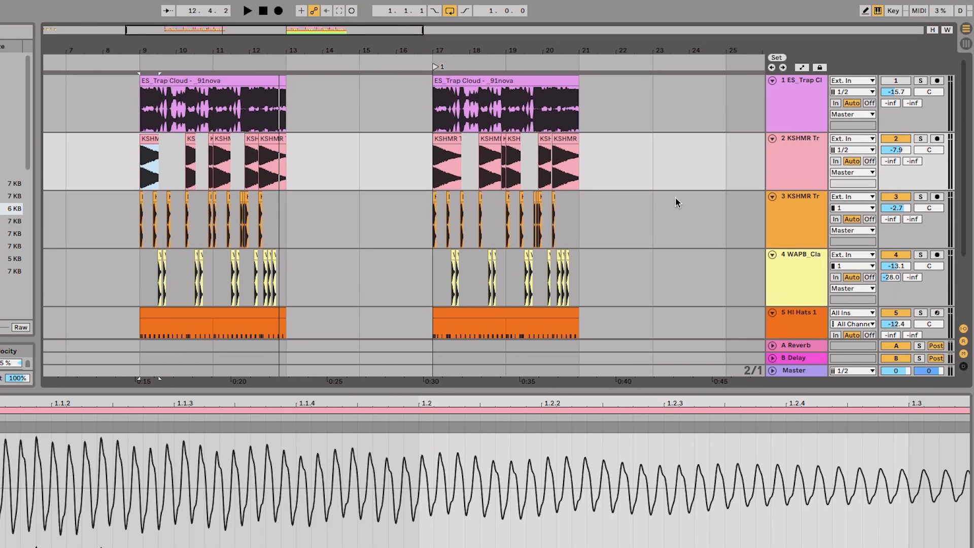
scroll(593, 176, "down", 3)
scroll(592, 176, "left", 1)
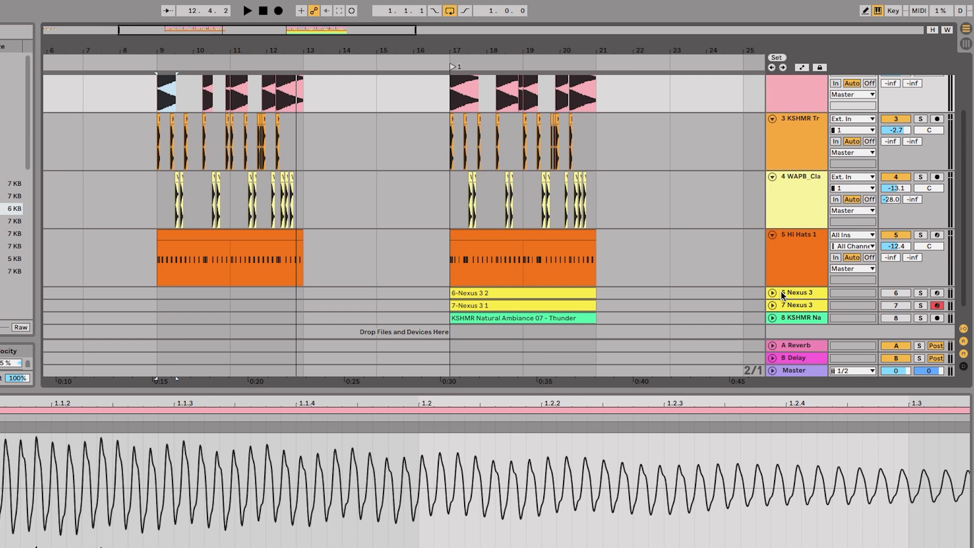
left_click(772, 293)
scroll(774, 310, "down", 2)
left_click(771, 286)
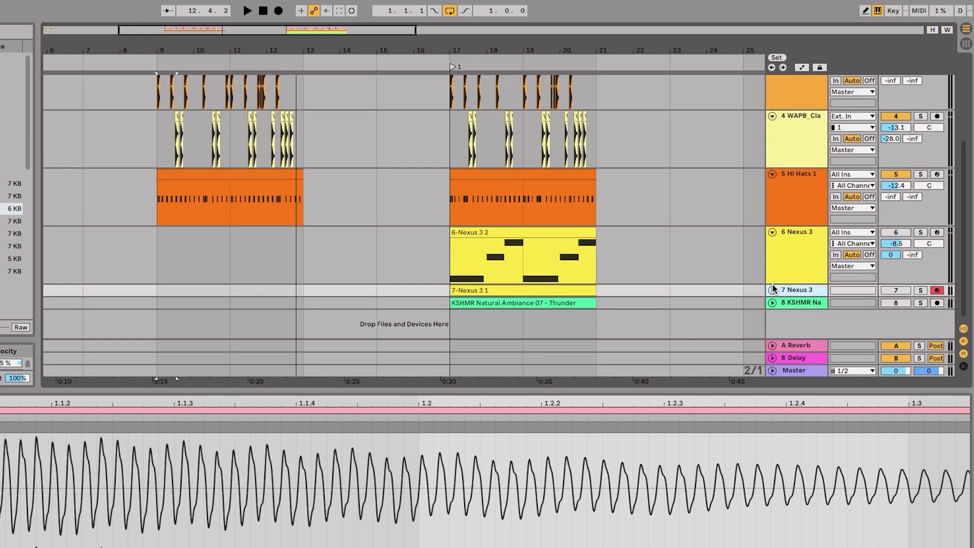
left_click(772, 290)
scroll(773, 303, "down", 2)
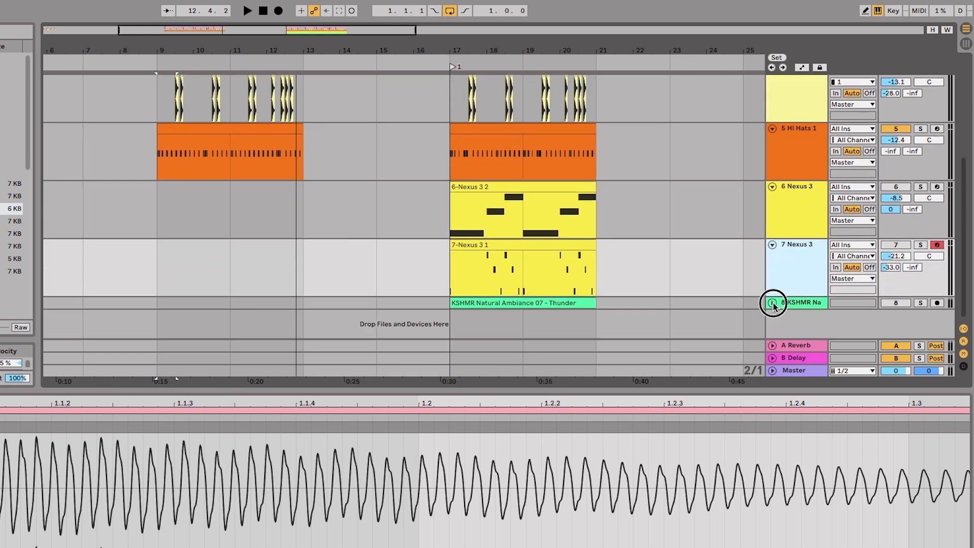
left_click(773, 302)
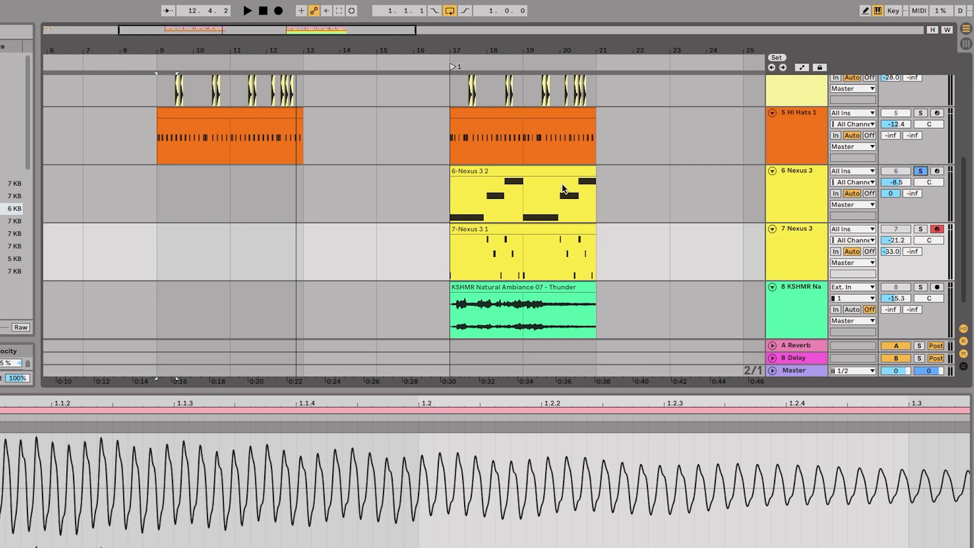
Solo and play the 6 Nexus 3, 7 Nexus 3 and Thunder parts one at a time from bar 17
left_click(539, 171)
key("space")
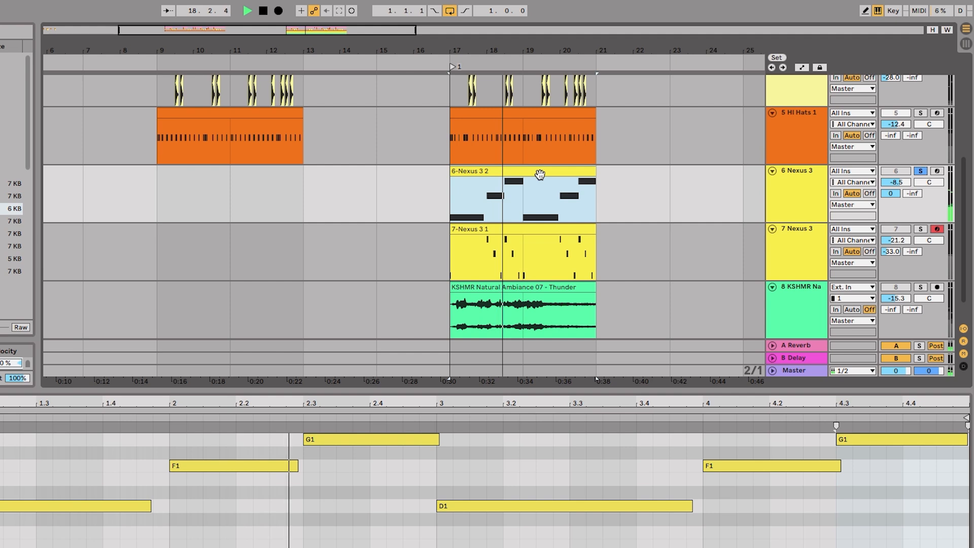
left_click(921, 229)
left_click(480, 251)
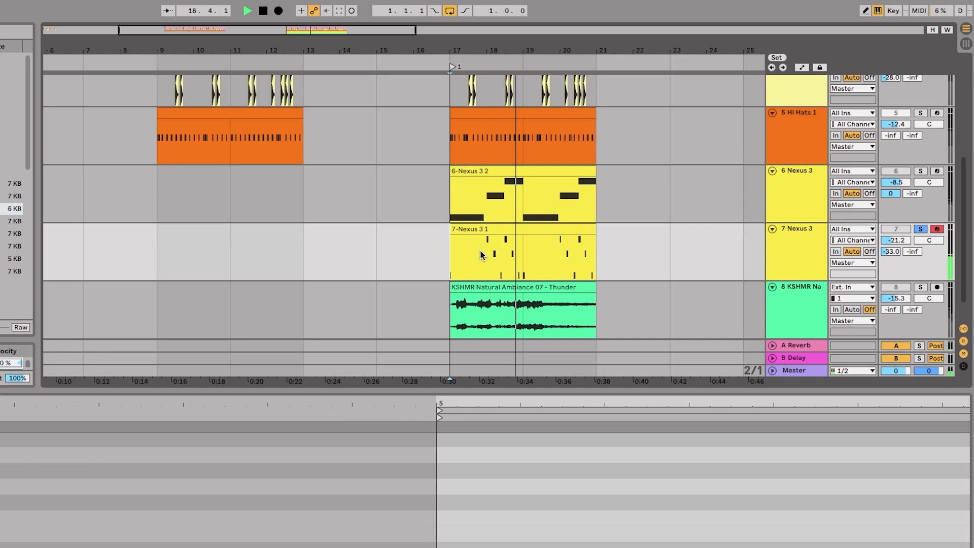
key("space")
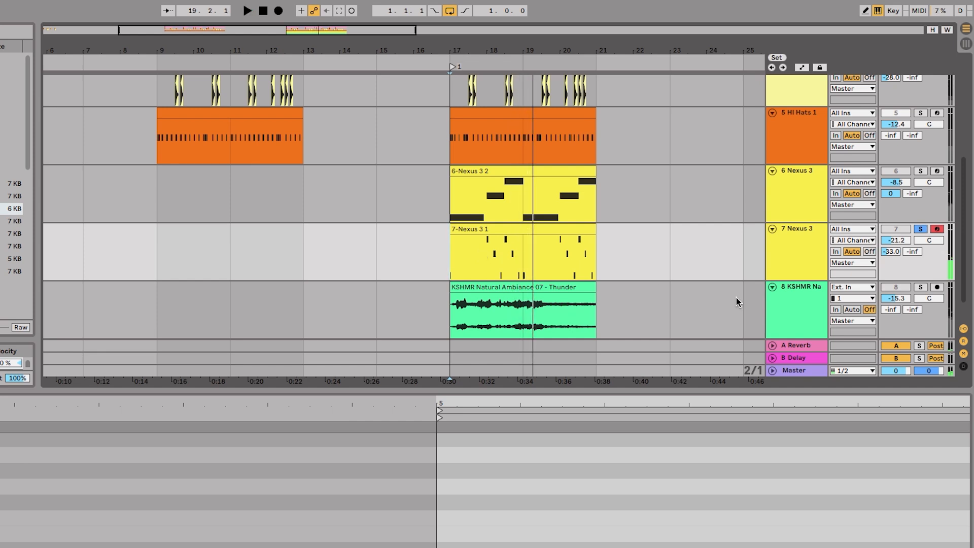
left_click(551, 289)
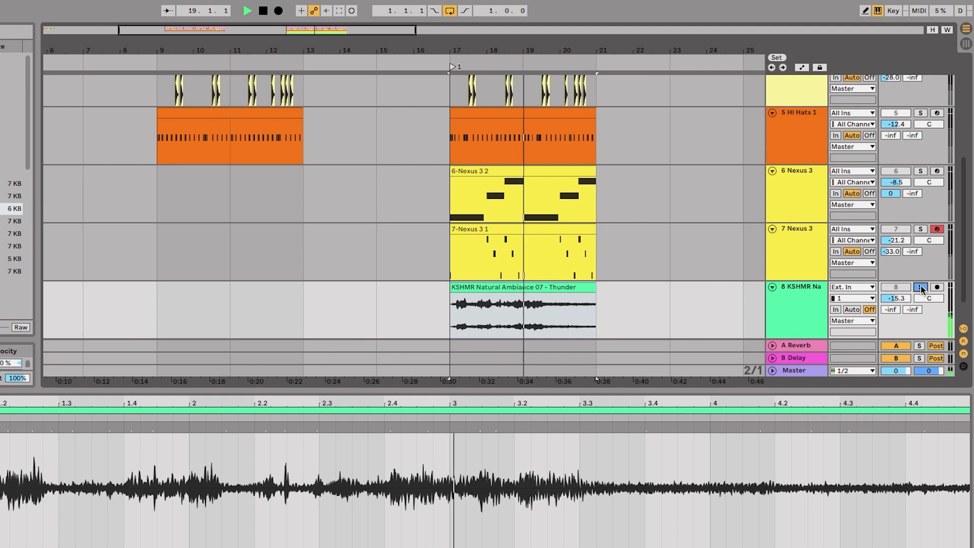
left_click(920, 288)
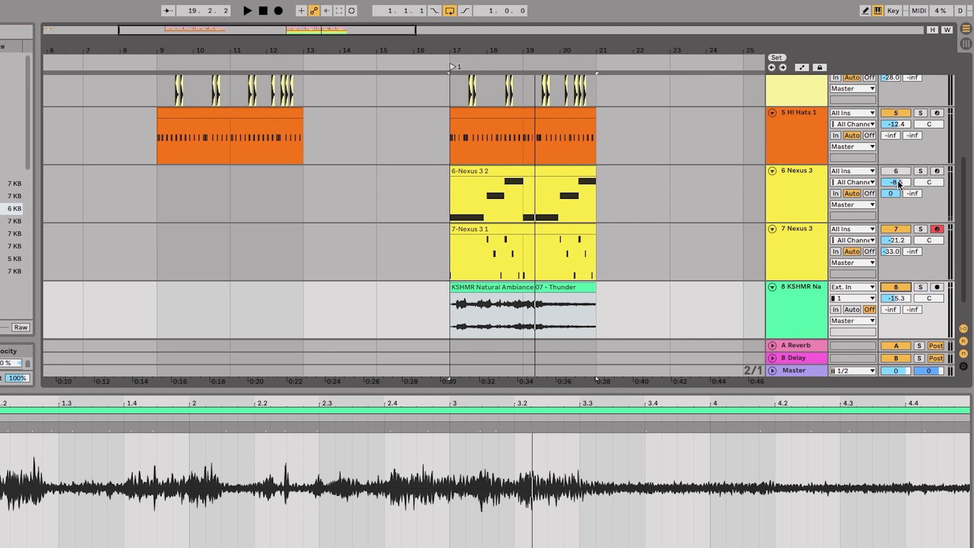
scroll(898, 174, "up", 5)
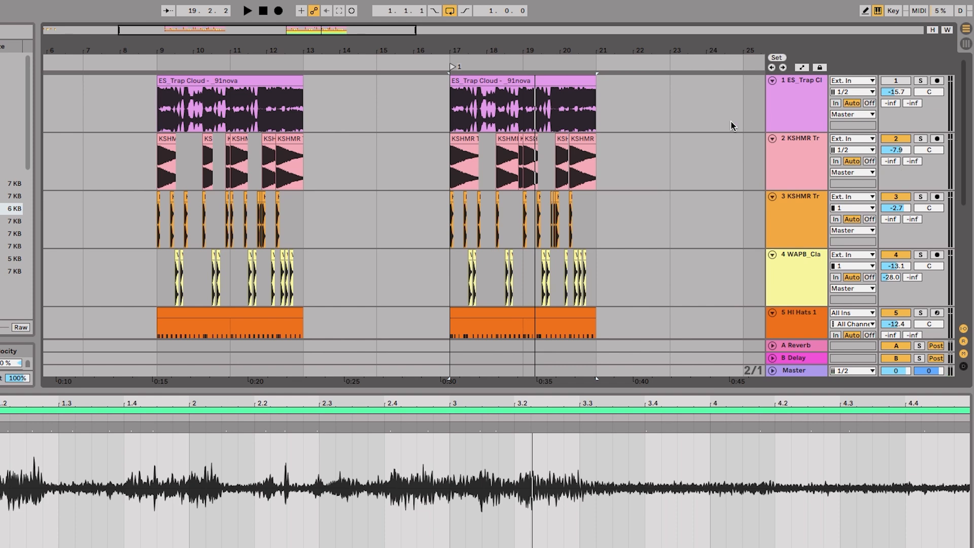
scroll(729, 120, "down", 3)
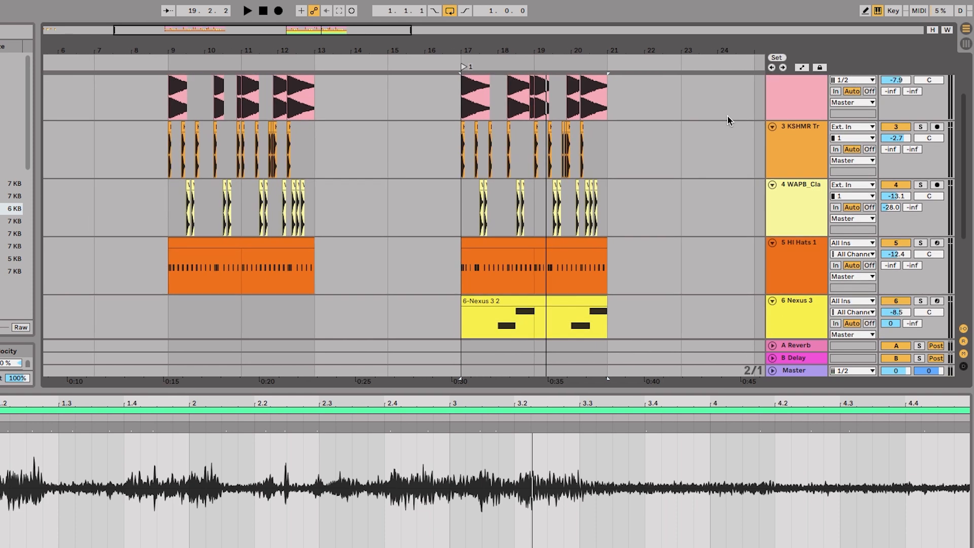
scroll(728, 120, "down", 6)
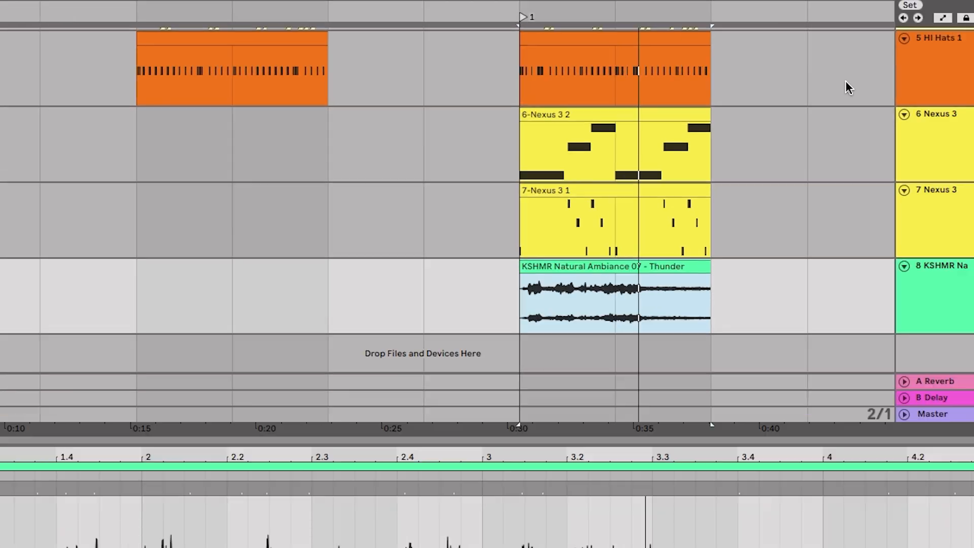
scroll(786, 84, "up", 4)
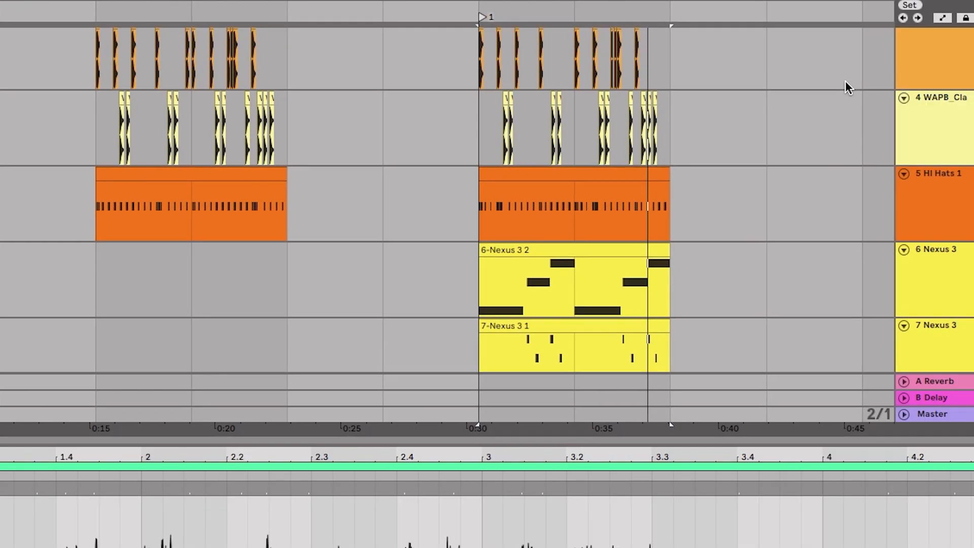
scroll(845, 81, "up", 6)
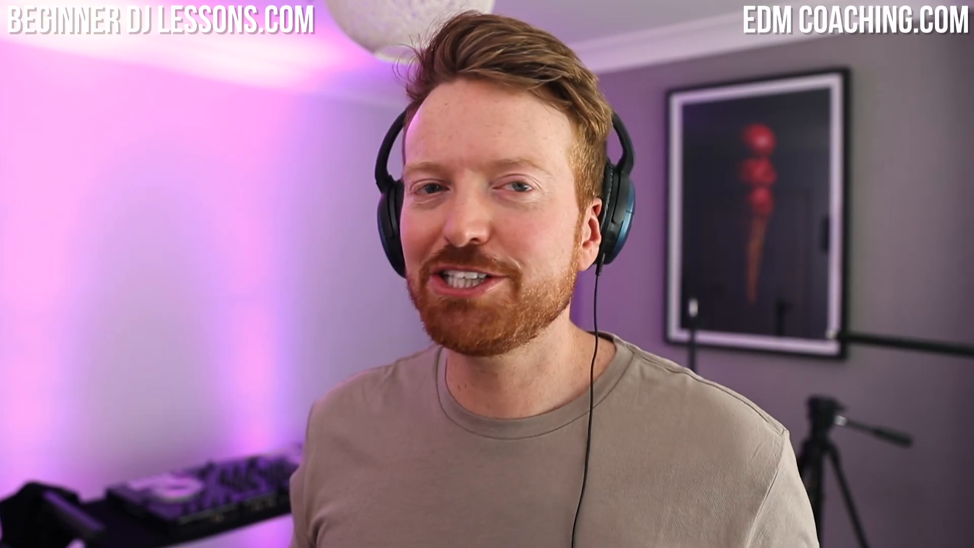